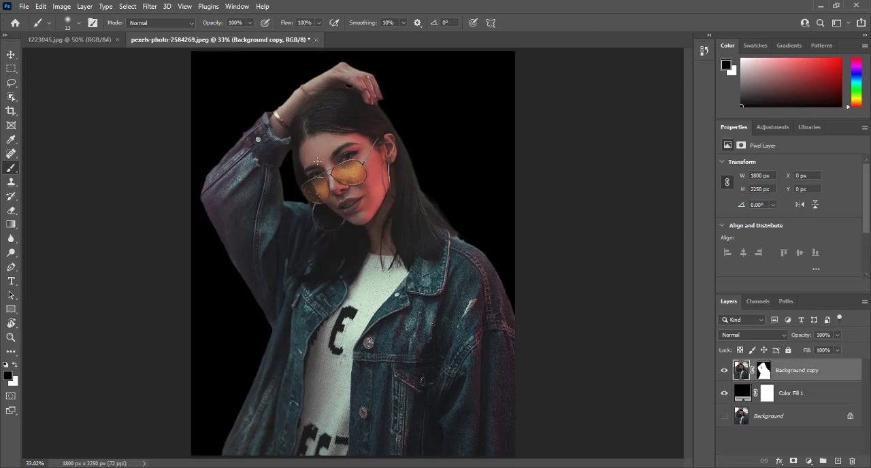
# Step: Move the cut-out woman into the 1223045.jpg forest road document and position her over the right side of the road
pyautogui.click(68, 40)
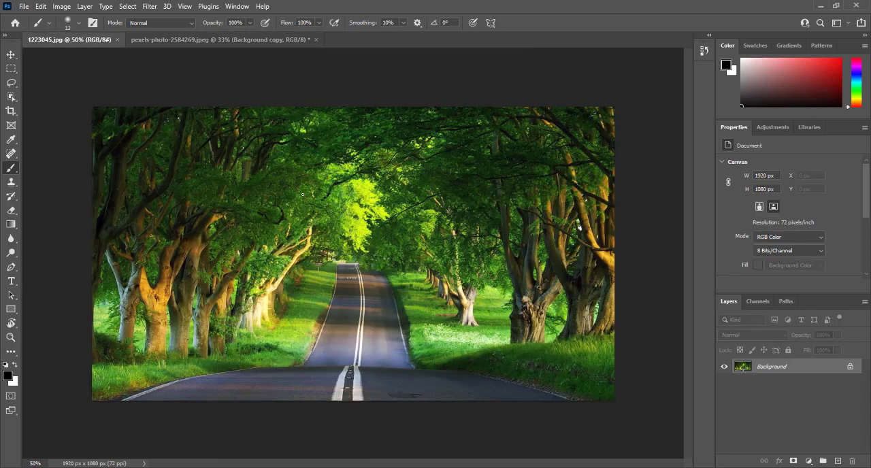
pyautogui.click(210, 40)
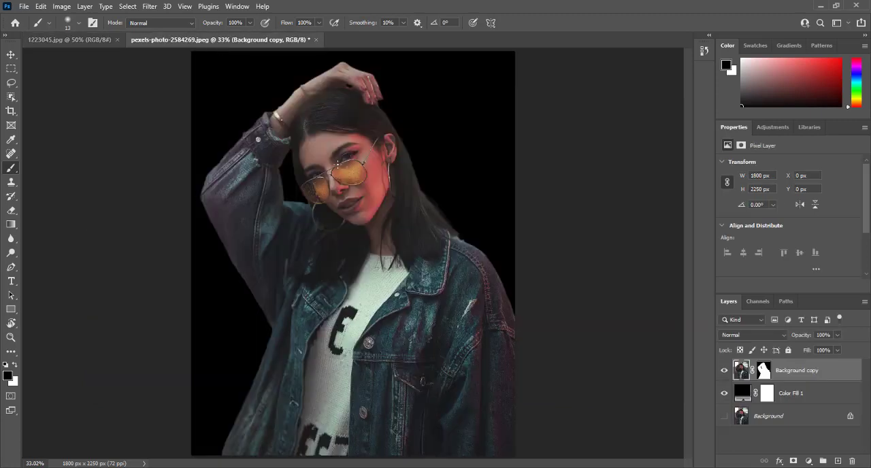
pyautogui.click(11, 55)
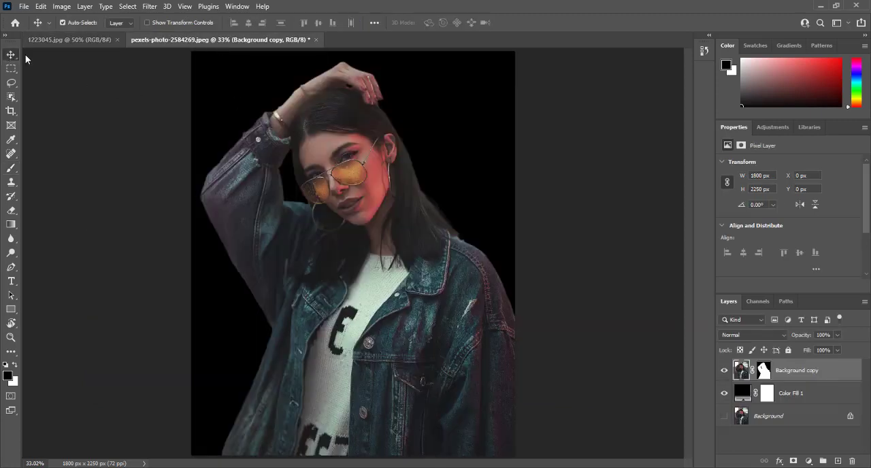
pyautogui.moveTo(329, 134)
pyautogui.mouseDown()
pyautogui.moveTo(307, 184)
pyautogui.moveTo(372, 145)
pyautogui.moveTo(321, 125)
pyautogui.moveTo(345, 158)
pyautogui.moveTo(343, 143)
pyautogui.mouseUp()
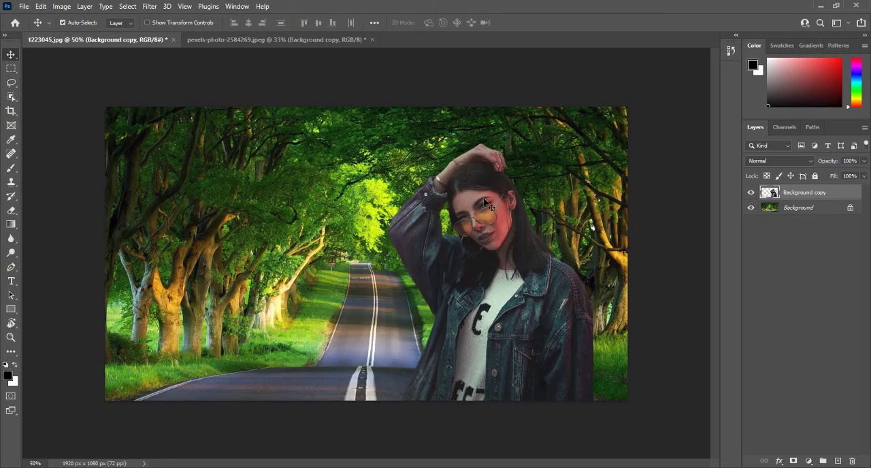
pyautogui.moveTo(489, 206)
pyautogui.mouseDown()
pyautogui.moveTo(355, 204)
pyautogui.moveTo(324, 165)
pyautogui.moveTo(324, 196)
pyautogui.moveTo(475, 204)
pyautogui.mouseUp()
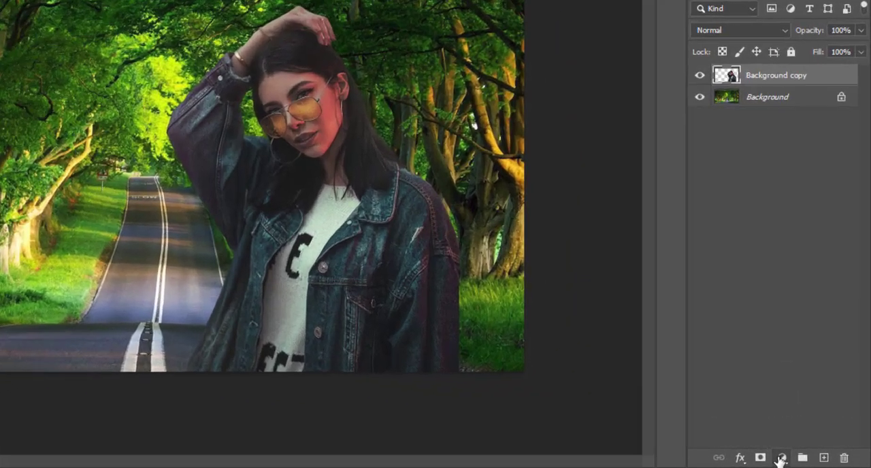
# Step: Add a Curves adjustment layer clipped to the Background copy layer and enlarge the area showing its curve graph
pyautogui.click(781, 461)
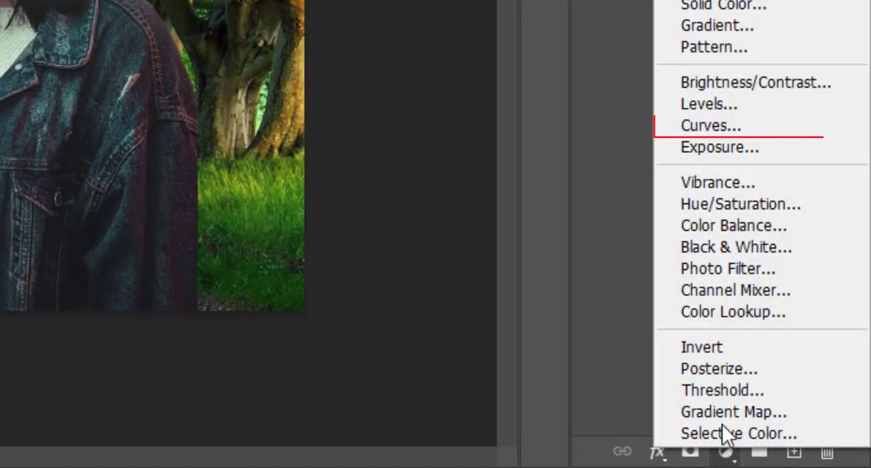
pyautogui.click(721, 124)
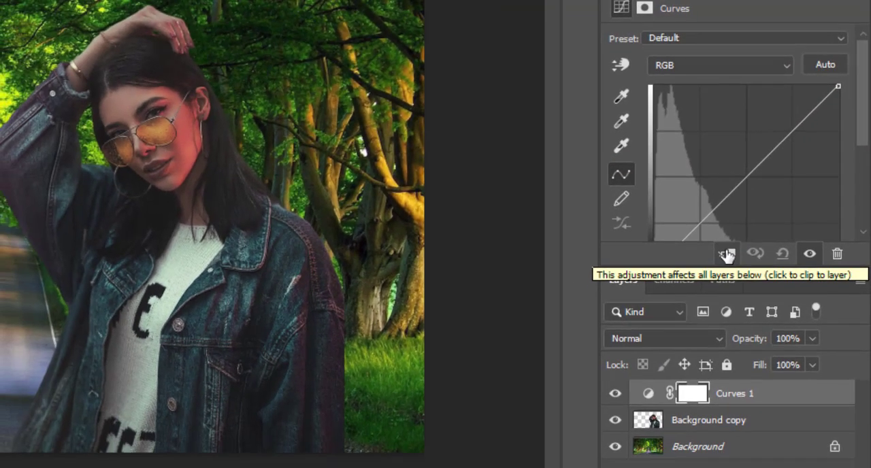
pyautogui.click(727, 254)
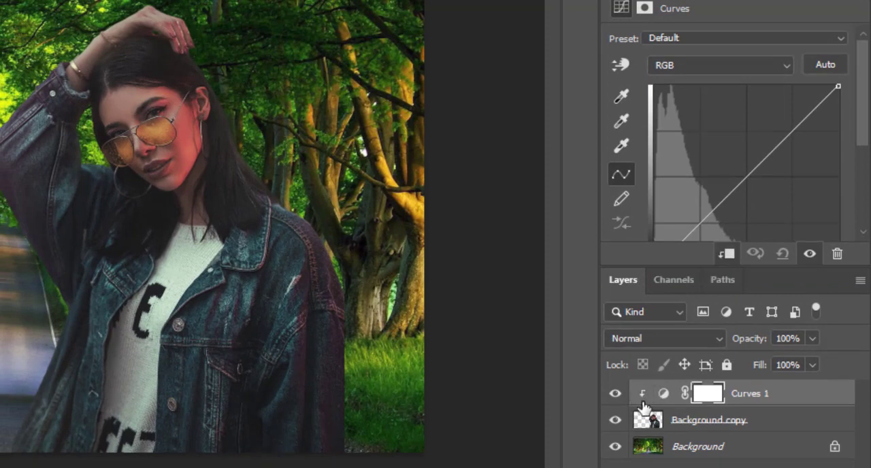
pyautogui.click(724, 255)
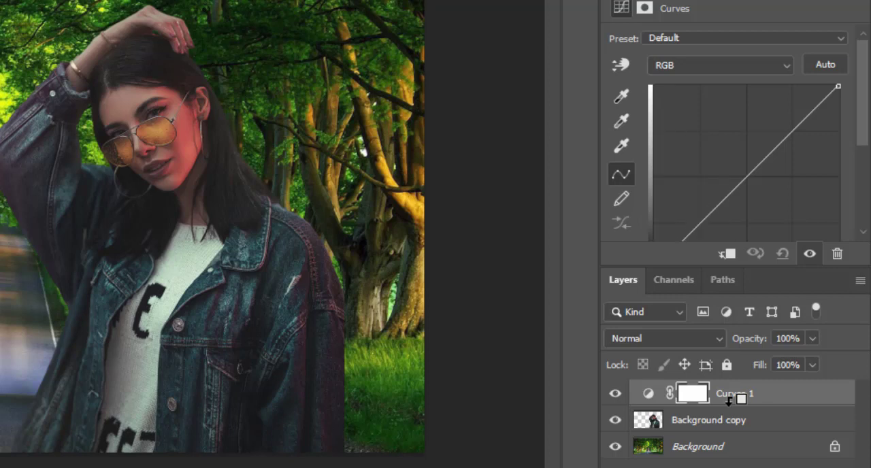
pyautogui.keyDown('alt'); pyautogui.click(729, 401); pyautogui.keyUp('alt')
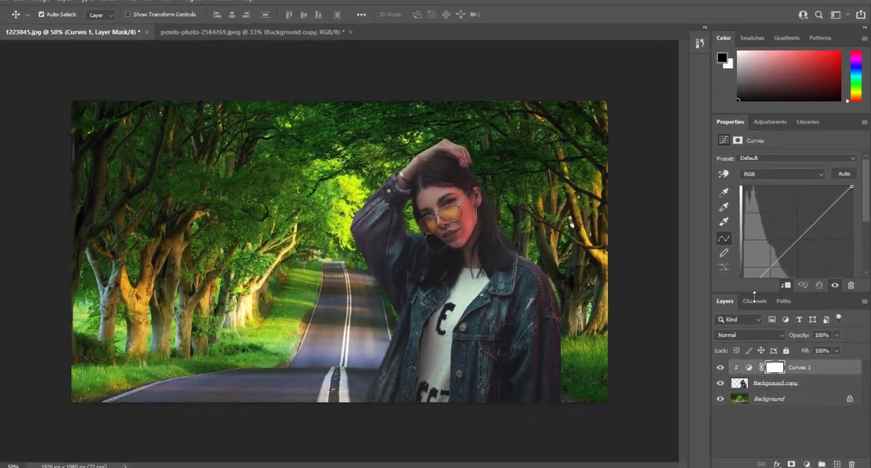
pyautogui.moveTo(754, 296); pyautogui.dragTo(754, 320)
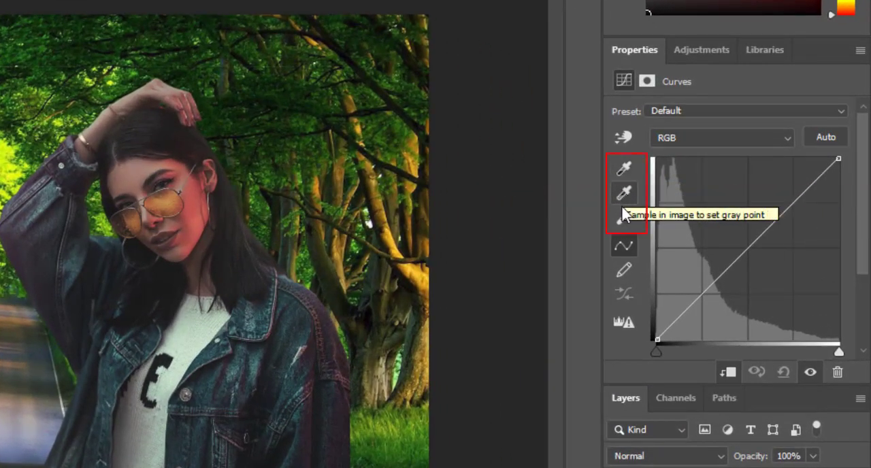
# Step: Set the Curves target shadow colour to 090b00, sampled from a dark area of the forest trees, and save it as default
pyautogui.click(623, 167)
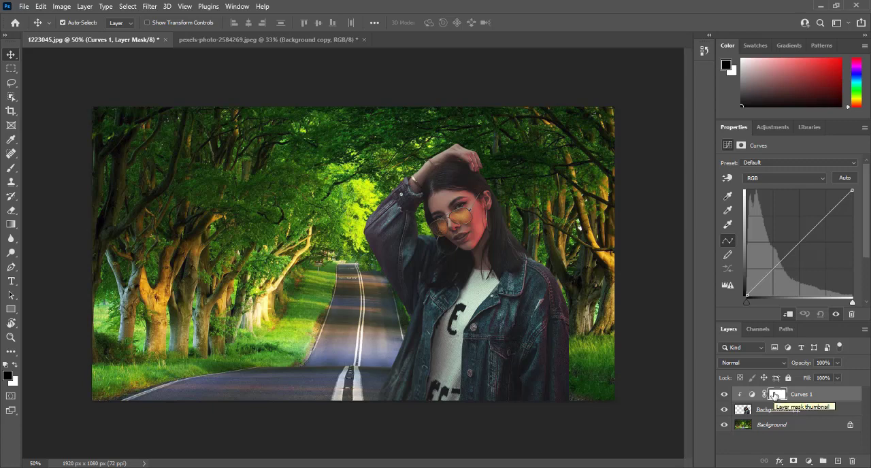
pyautogui.click(775, 395)
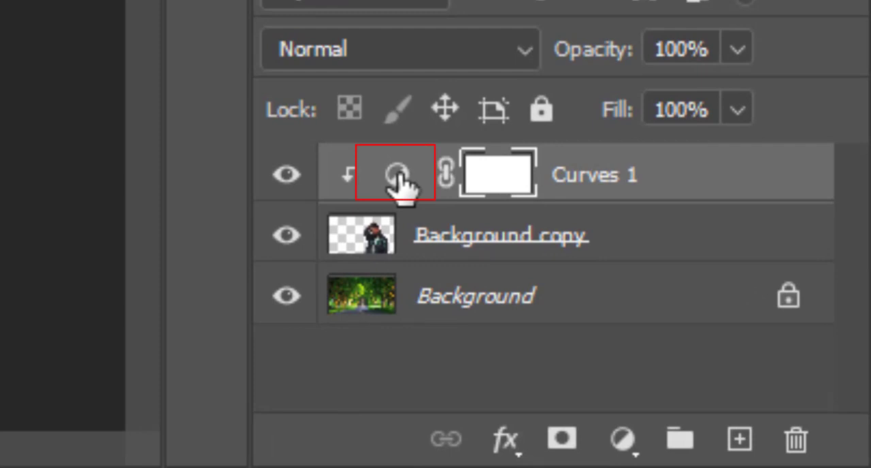
pyautogui.click(398, 176)
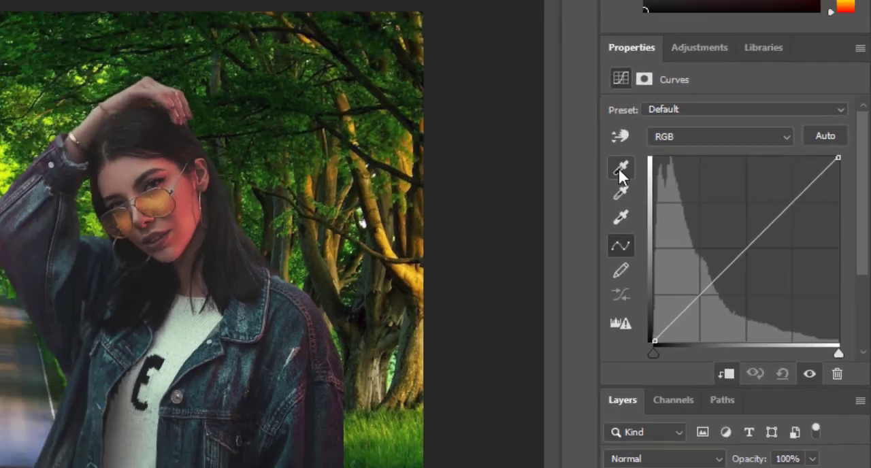
pyautogui.doubleClick(569, 156)
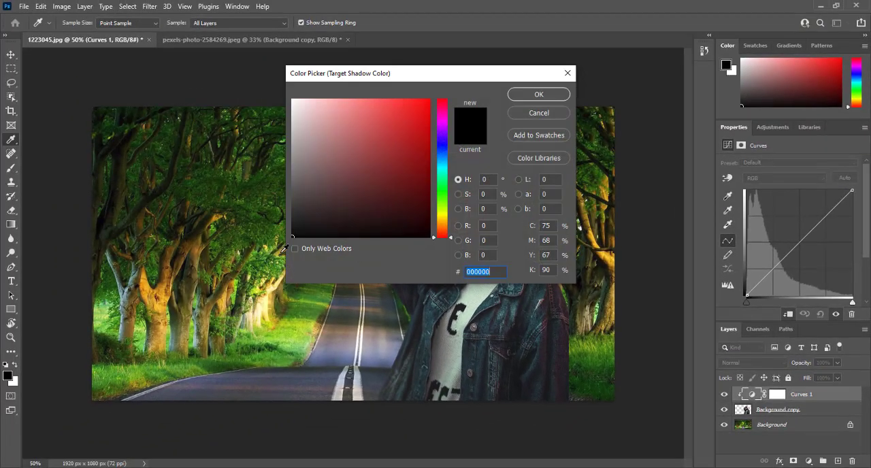
pyautogui.moveTo(376, 71); pyautogui.dragTo(545, 49)
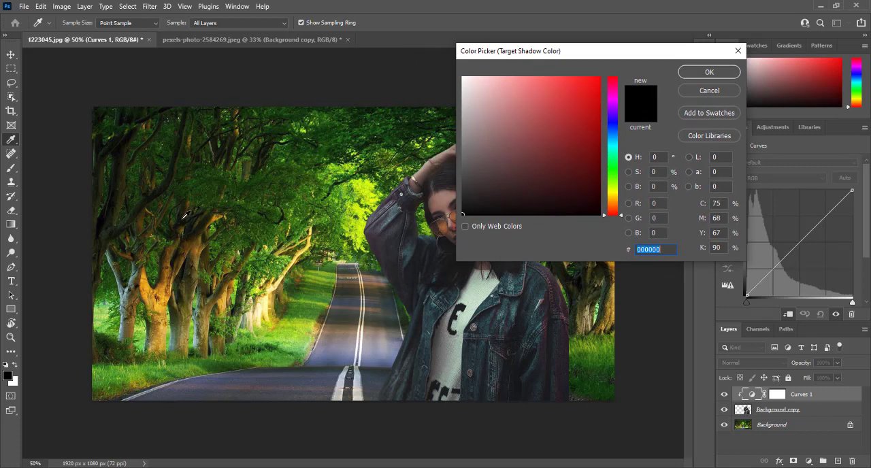
pyautogui.click(182, 217)
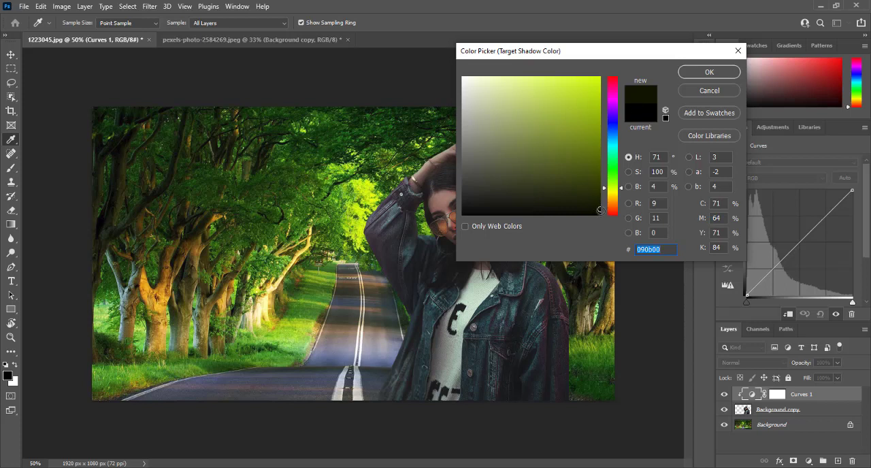
pyautogui.click(694, 74)
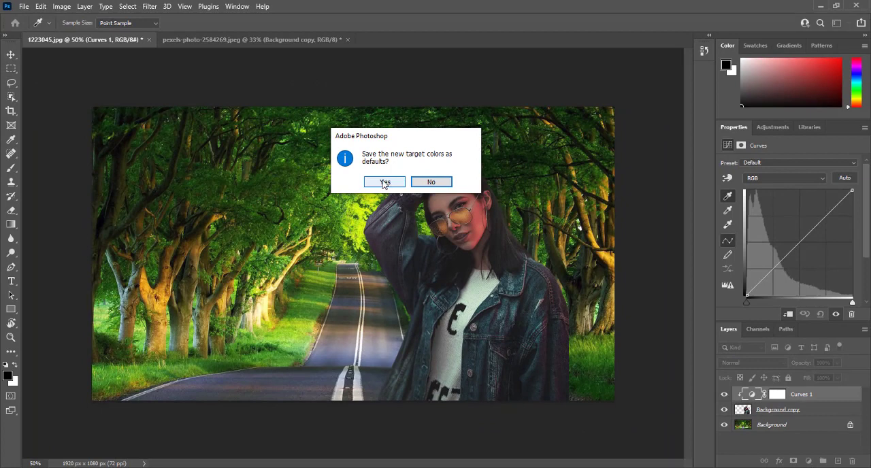
pyautogui.click(385, 182)
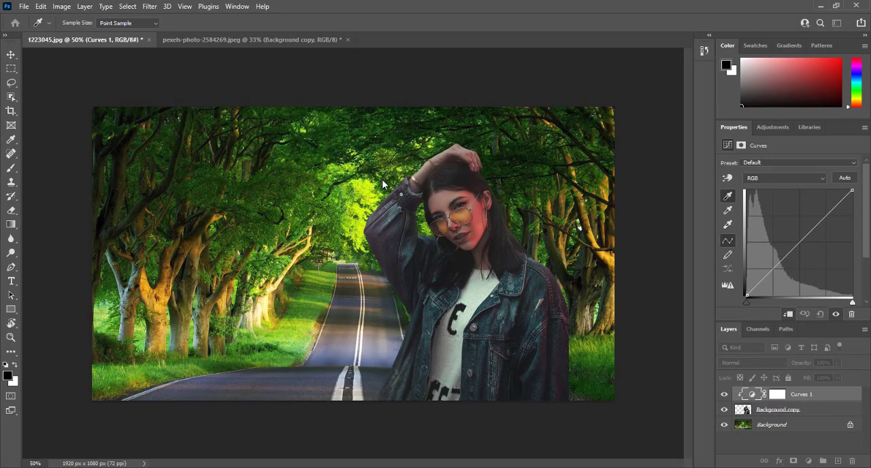
# Step: Set the Curves target midtone colour to 8c8187, sampled from the road surface, and save it as default
pyautogui.click(728, 211)
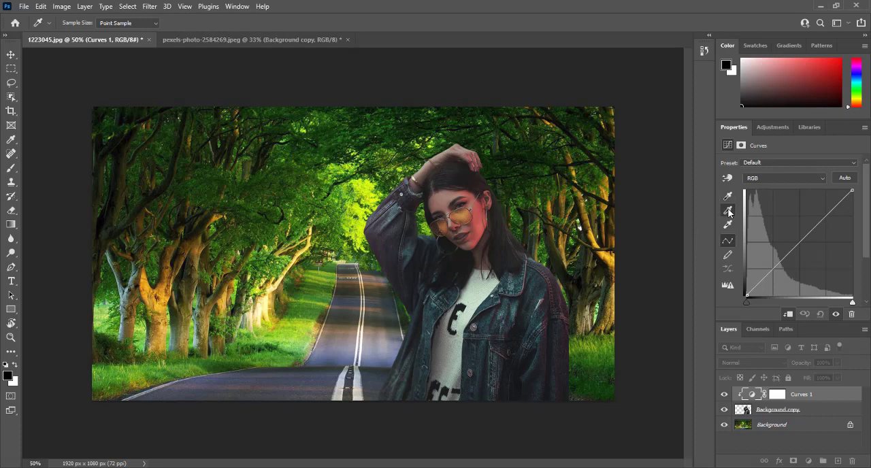
pyautogui.doubleClick(727, 211)
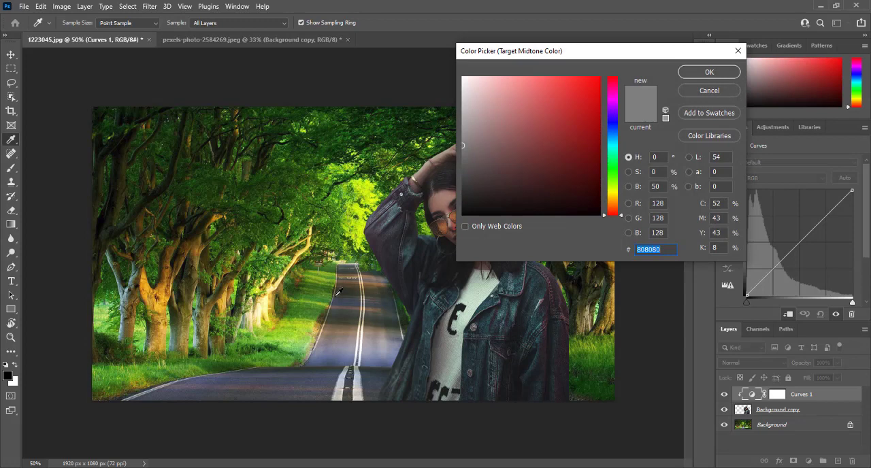
pyautogui.click(345, 339)
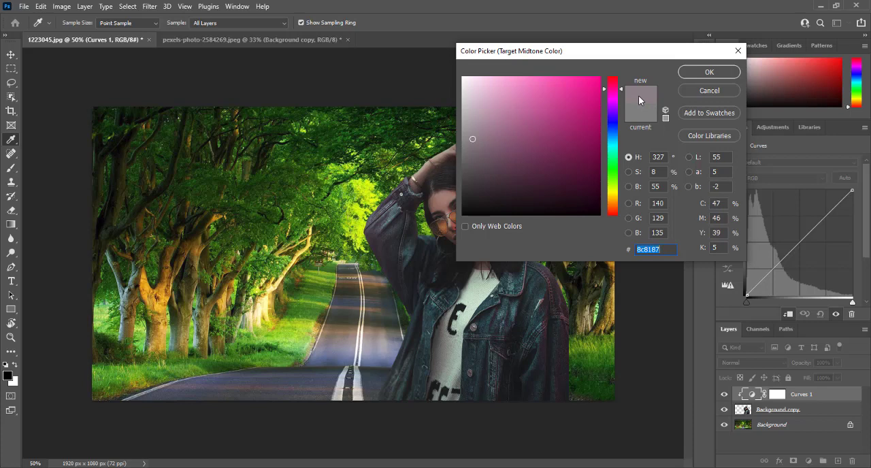
pyautogui.click(692, 74)
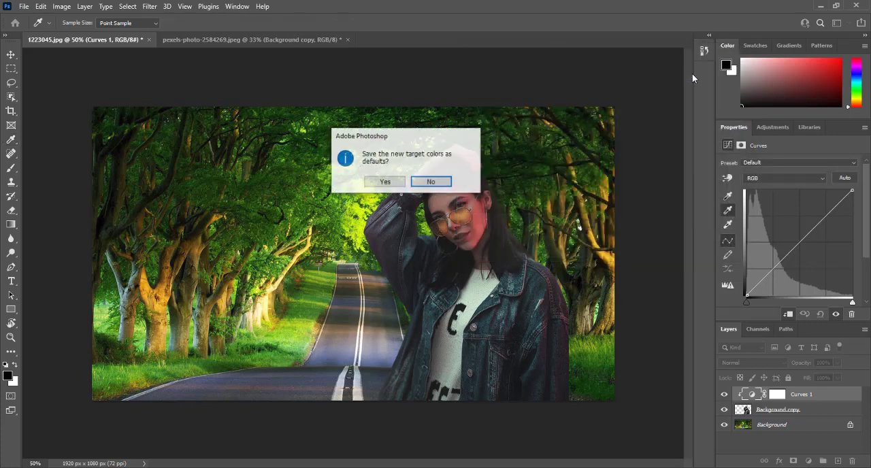
pyautogui.click(382, 182)
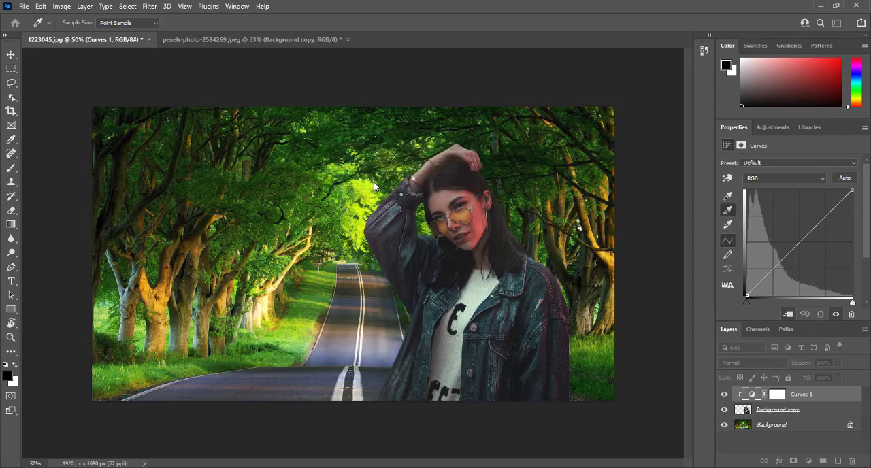
# Step: Set the Curves target highlight colour to fdffd7, sampled from the sunlit tree trunks beside the road, and save it as default
pyautogui.doubleClick(728, 225)
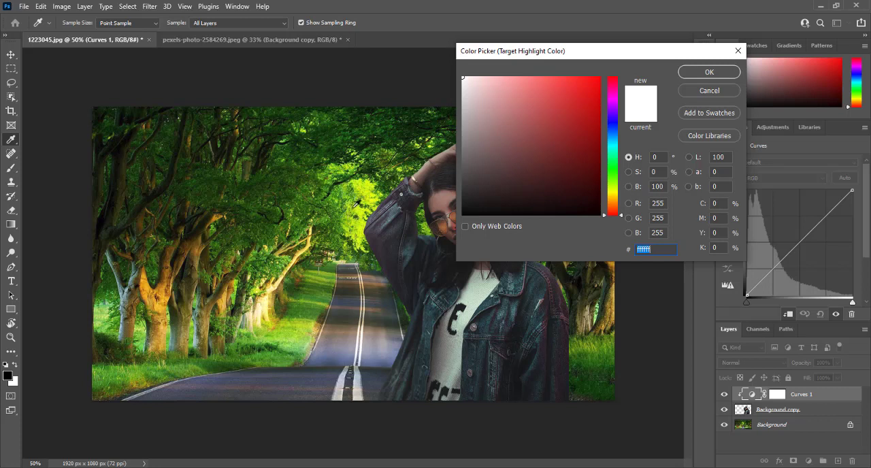
pyautogui.click(366, 192)
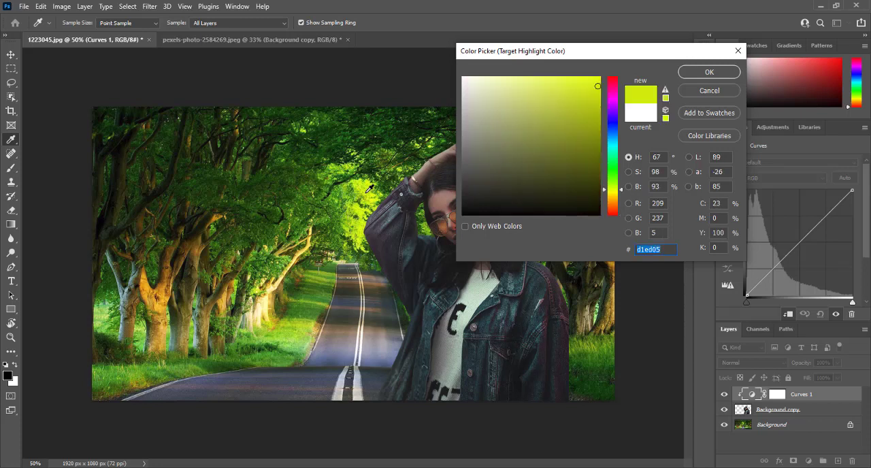
pyautogui.click(262, 306)
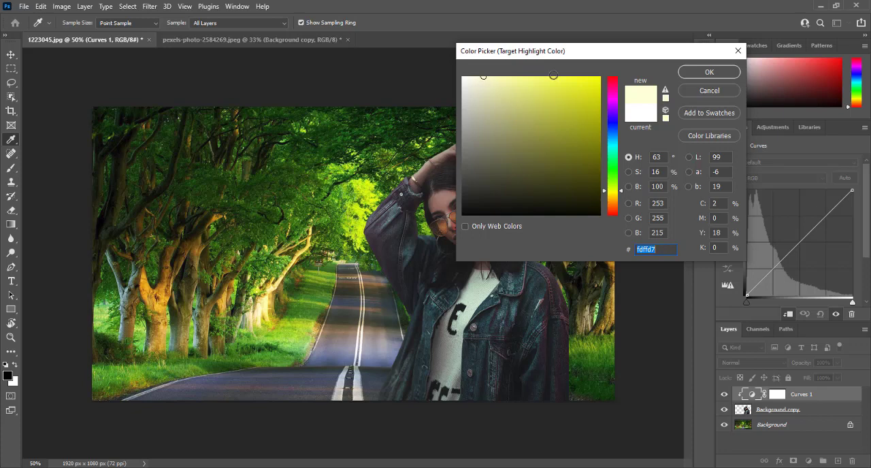
pyautogui.click(696, 74)
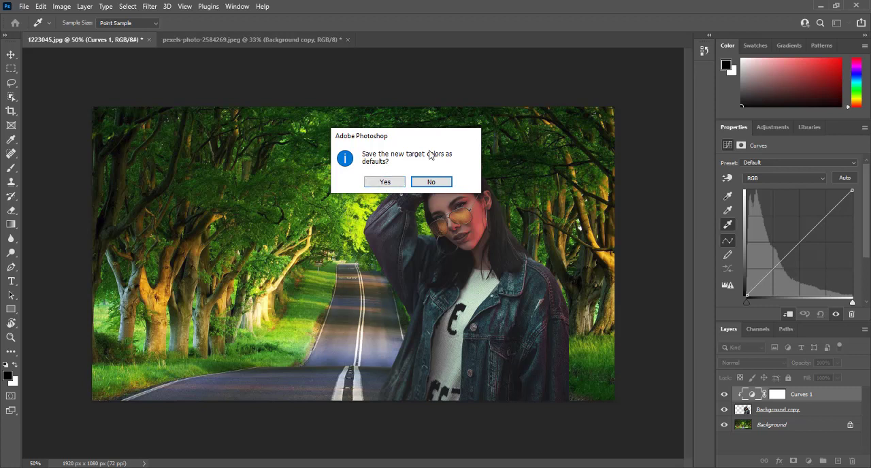
pyautogui.click(381, 183)
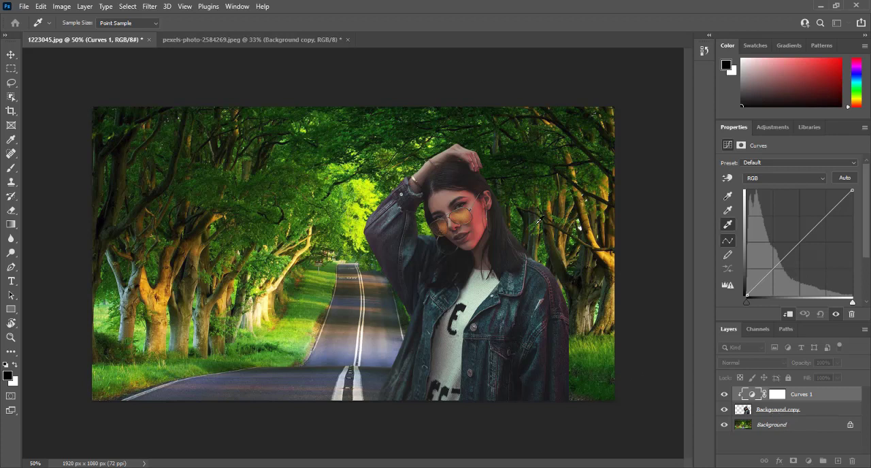
# Step: Set the Curves black point by sampling the dark underarm area of the woman's jacket sleeve
pyautogui.click(733, 198)
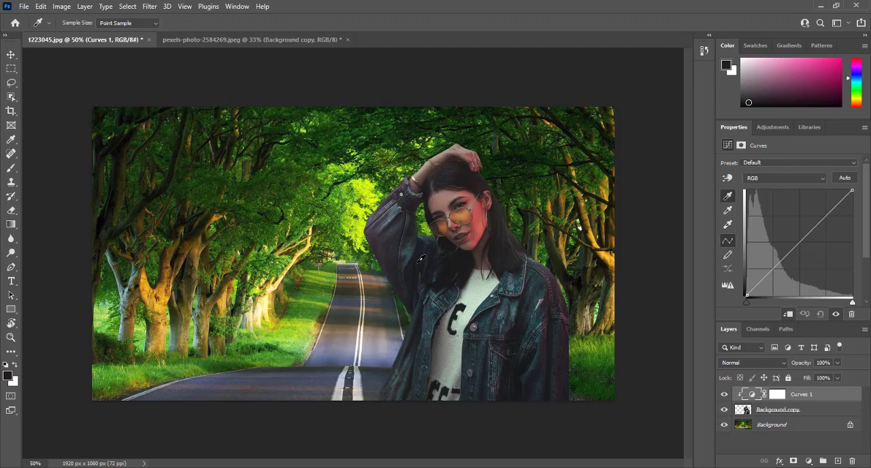
pyautogui.click(421, 258)
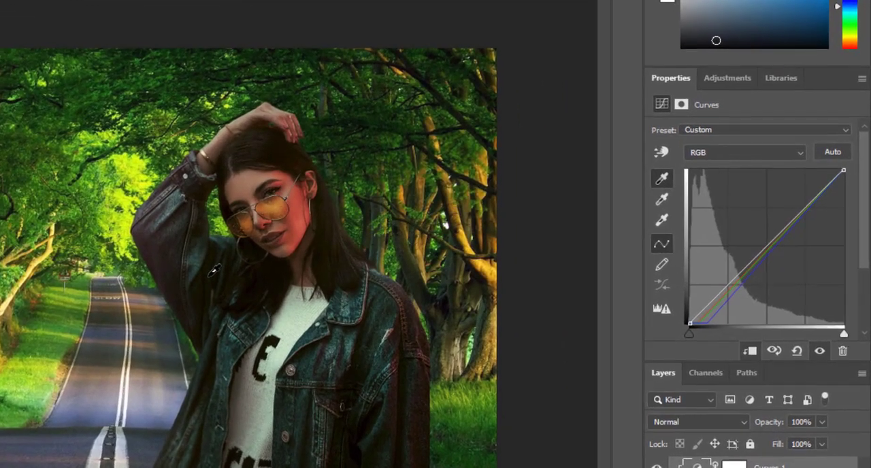
# Step: Try several Curves grey point samples on the woman's raised forearm and denim sleeve
pyautogui.click(663, 199)
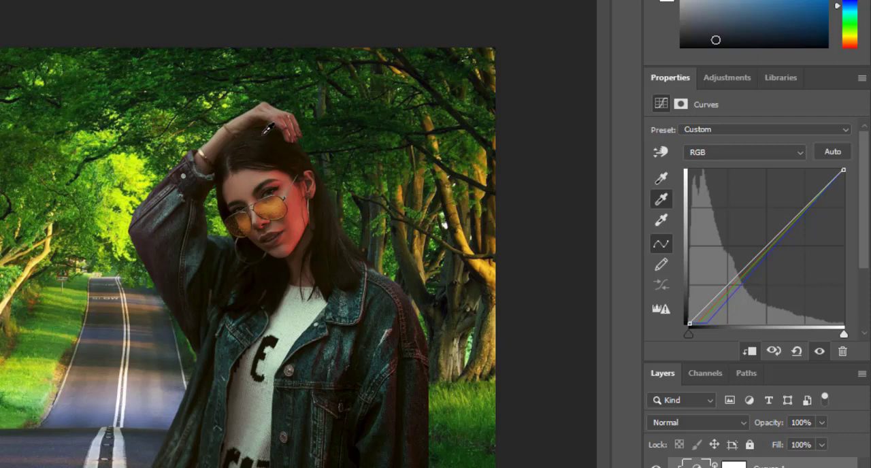
pyautogui.click(212, 144)
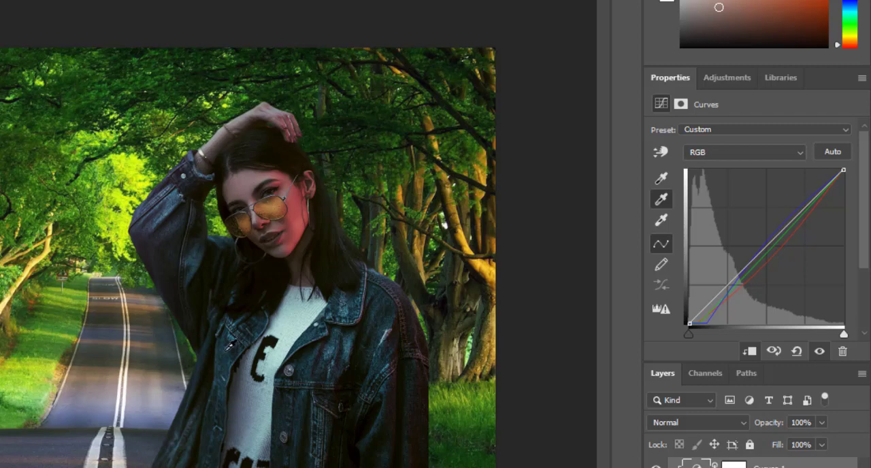
pyautogui.click(198, 252)
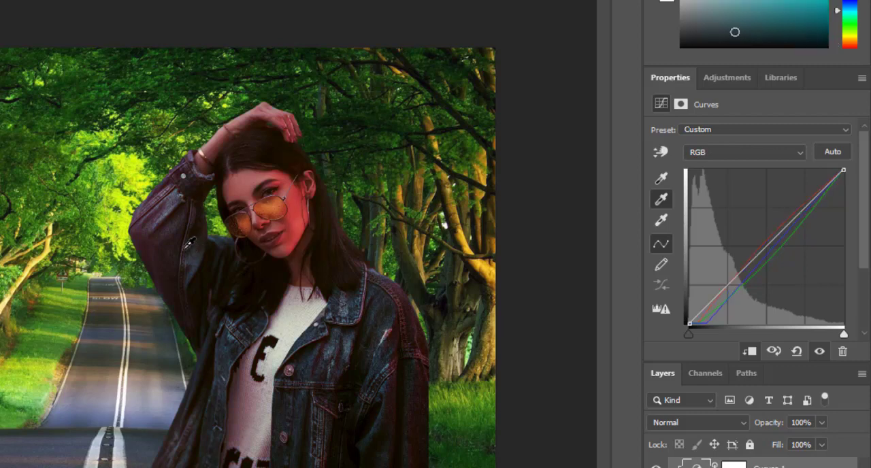
pyautogui.click(183, 243)
pyautogui.click(178, 232)
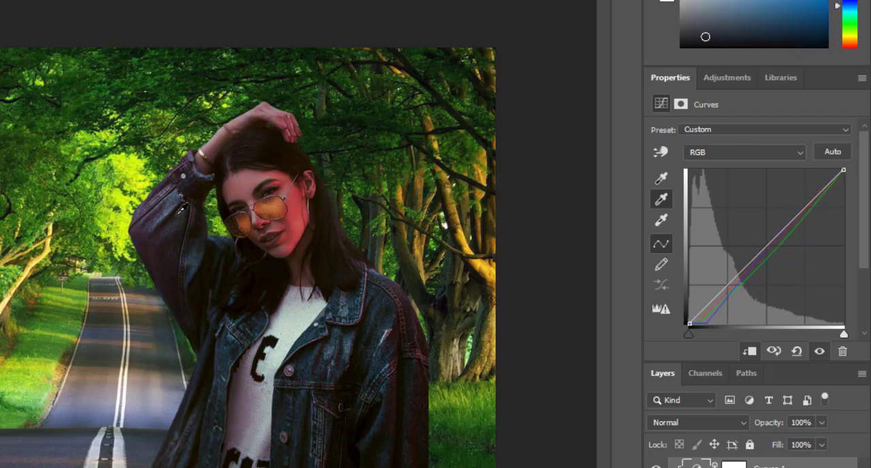
pyautogui.click(176, 215)
pyautogui.click(183, 193)
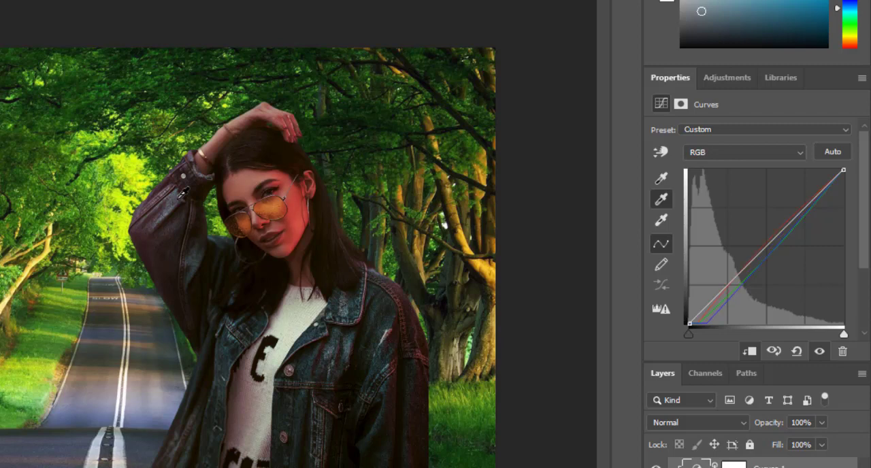
pyautogui.click(226, 133)
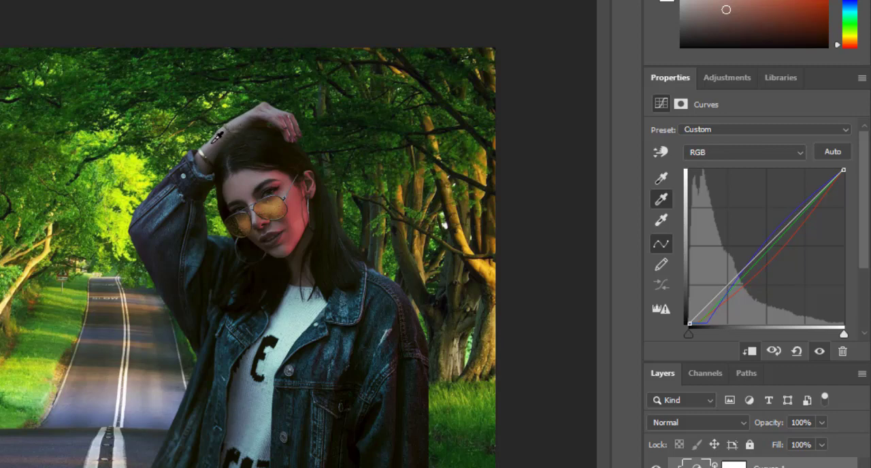
# Step: Set the Curves white point from the woman's white shirt and the grey point from the skin of her raised forearm
pyautogui.click(658, 225)
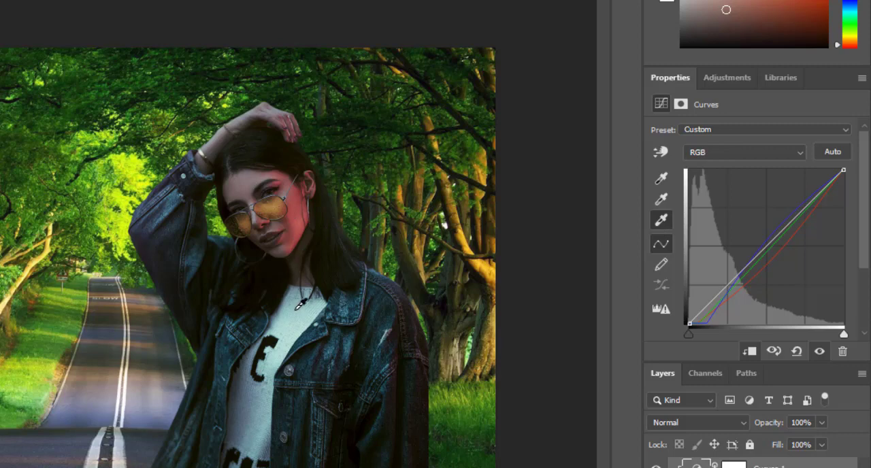
pyautogui.click(300, 318)
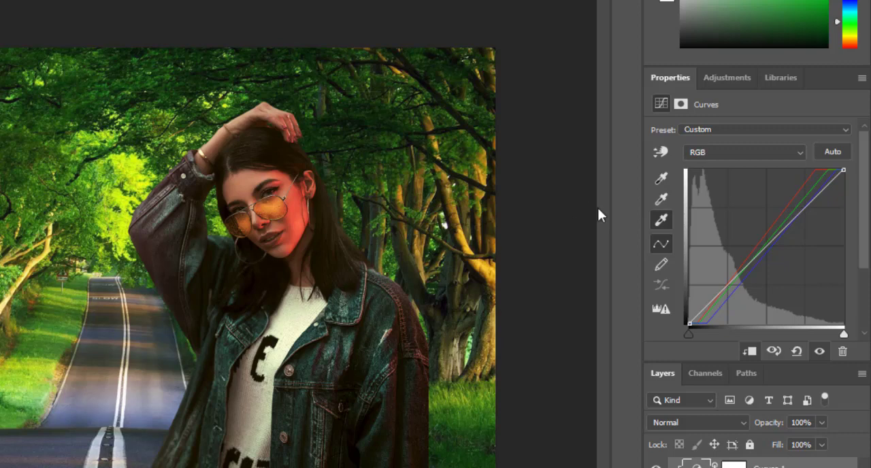
pyautogui.click(658, 199)
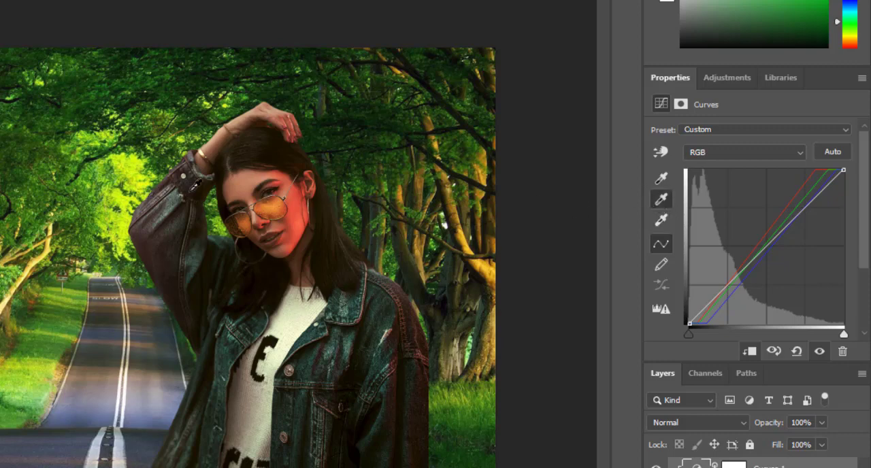
pyautogui.click(225, 135)
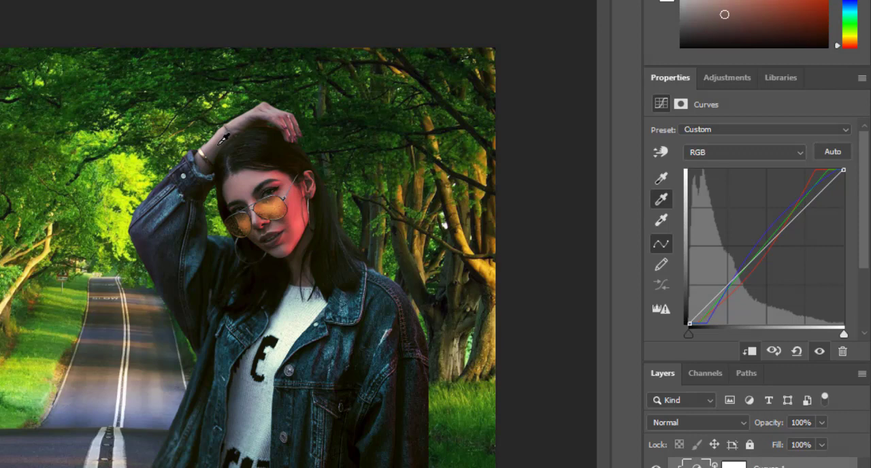
pyautogui.click(223, 139)
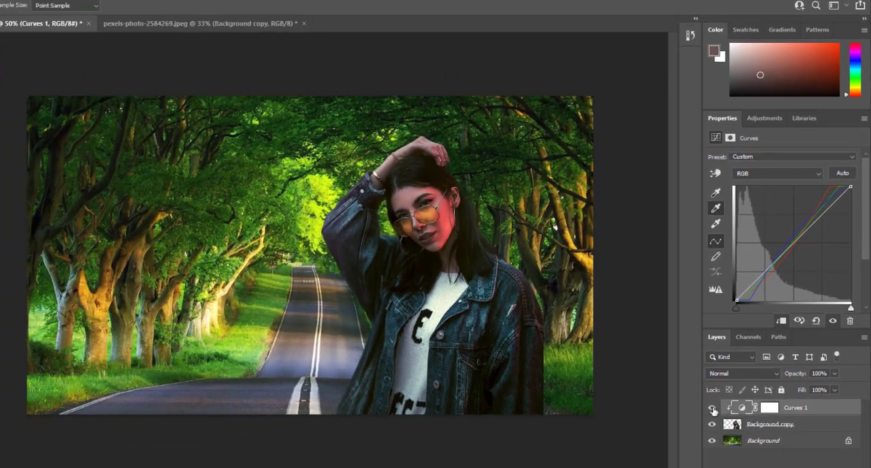
# Step: Compare the woman's colours with the Curves 1 layer hidden and shown, and inspect the composite at 100%
pyautogui.click(713, 408)
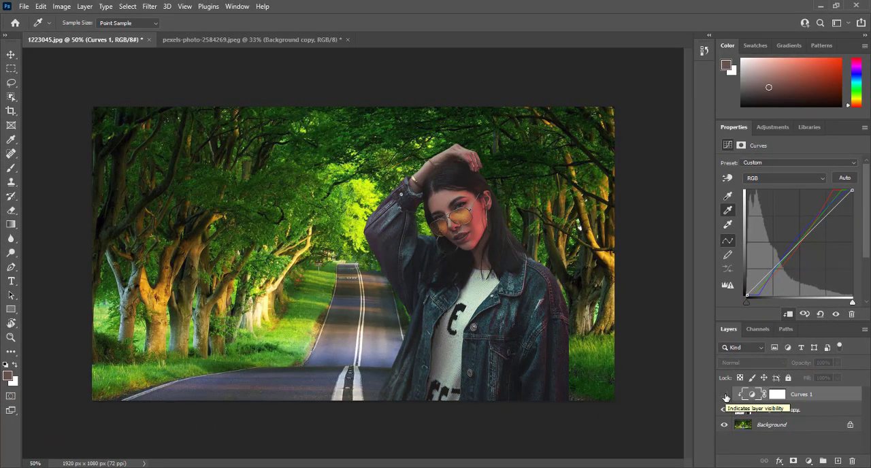
pyautogui.click(725, 396)
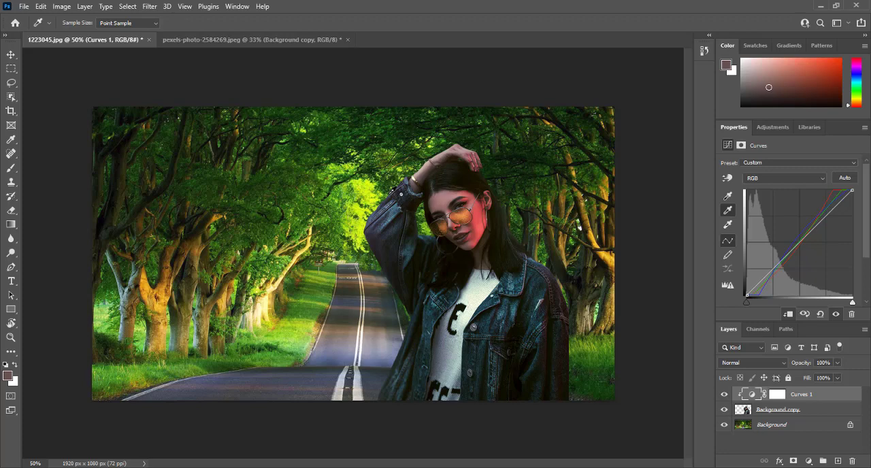
pyautogui.hotkey('ctrl', '1')
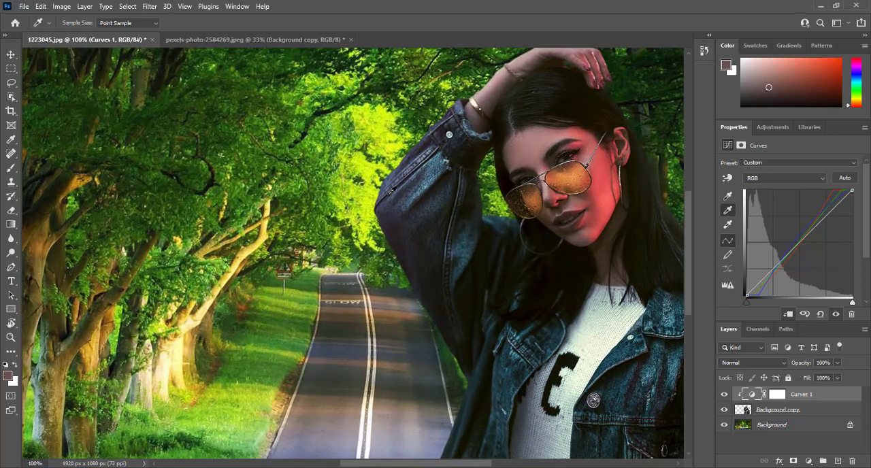
pyautogui.moveTo(647, 233); pyautogui.dragTo(493, 234)
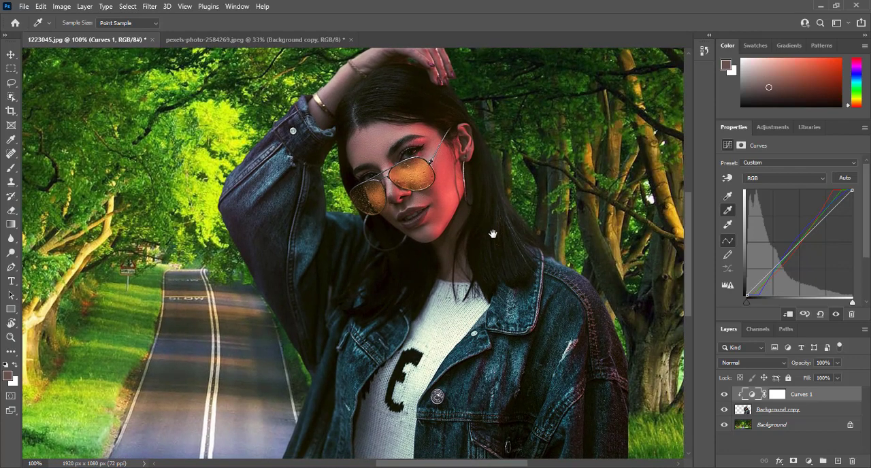
pyautogui.hotkey('ctrl', '0')
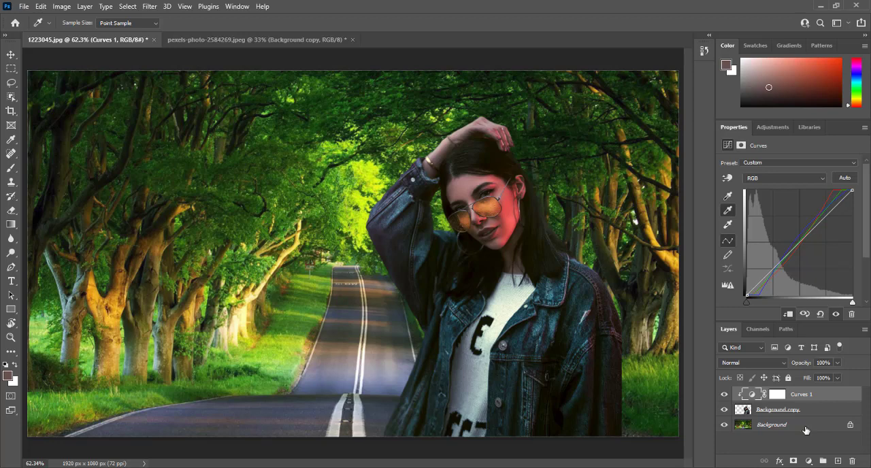
# Step: Add a Levels adjustment layer above Curves 1 and lower the Red channel's white input level slightly
pyautogui.click(810, 462)
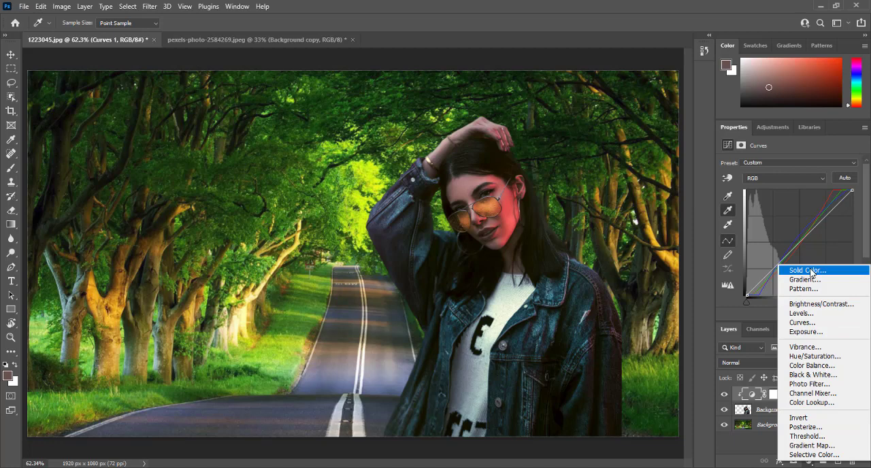
pyautogui.click(799, 313)
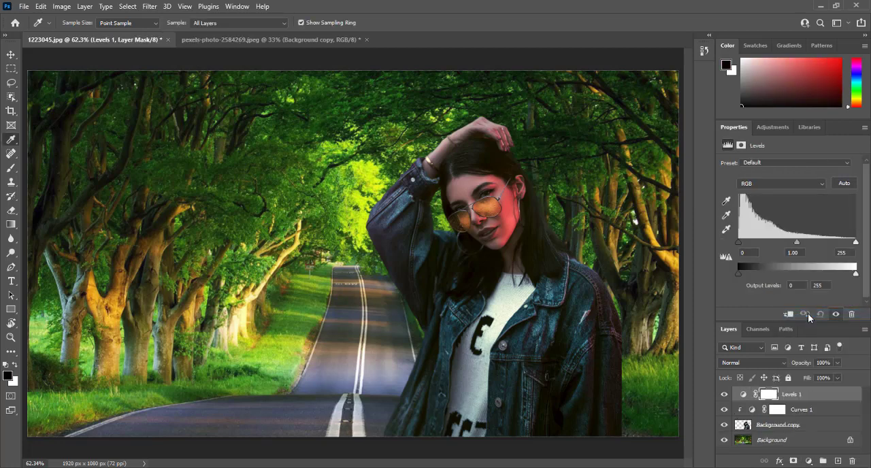
pyautogui.click(760, 181)
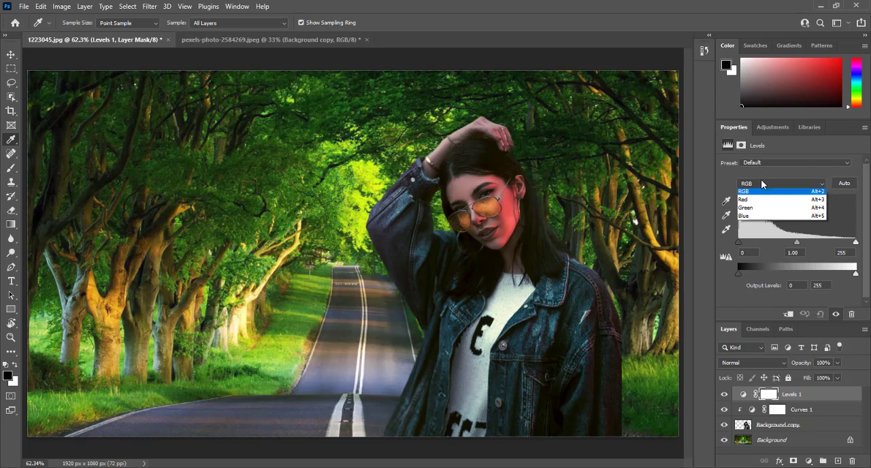
pyautogui.click(761, 203)
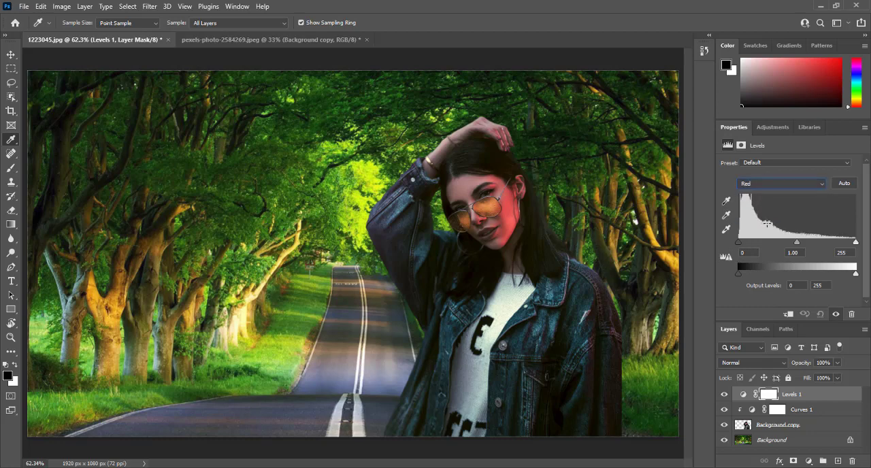
pyautogui.moveTo(856, 242); pyautogui.dragTo(845, 243)
# Step: Set the Green channel's black input level to 9 in the Levels adjustment
pyautogui.click(751, 184)
pyautogui.click(750, 211)
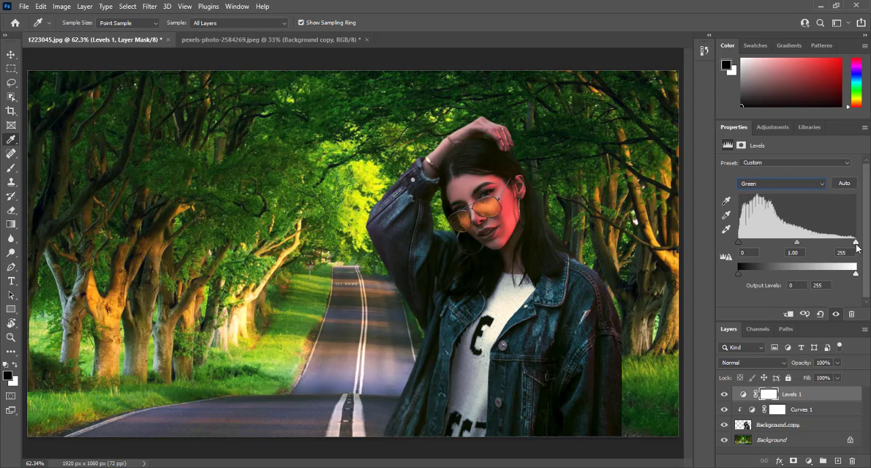
pyautogui.moveTo(855, 243)
pyautogui.mouseDown()
pyautogui.moveTo(847, 244)
pyautogui.moveTo(856, 243)
pyautogui.mouseUp()
pyautogui.moveTo(739, 244); pyautogui.dragTo(742, 244)
# Step: Set the Blue channel's black input level to 12 and its white input level to 225 in the Levels adjustment
pyautogui.click(759, 185)
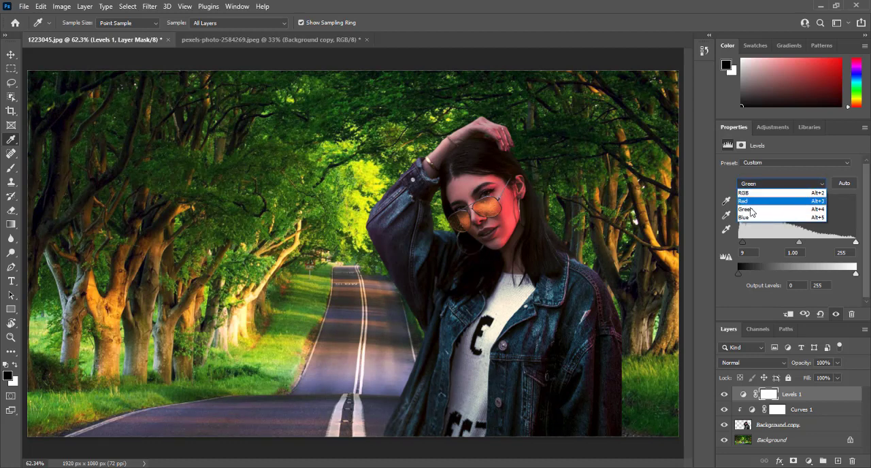
pyautogui.click(749, 217)
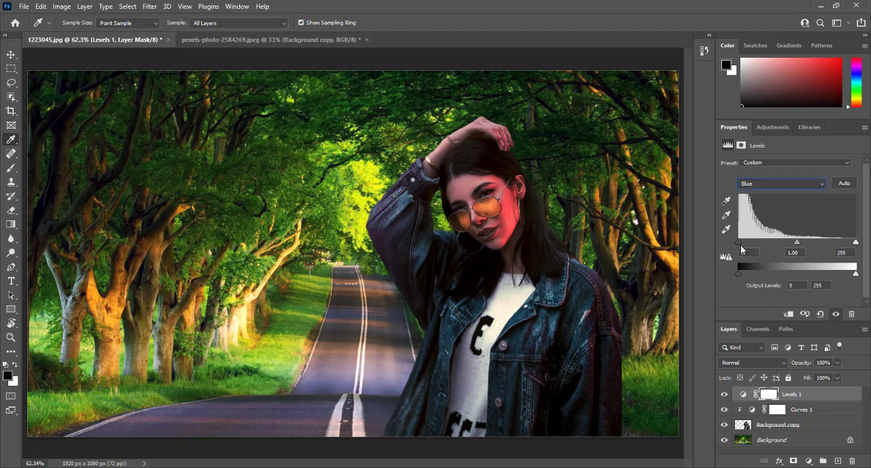
pyautogui.moveTo(740, 243); pyautogui.dragTo(745, 243)
pyautogui.moveTo(855, 243)
pyautogui.mouseDown()
pyautogui.moveTo(802, 247)
pyautogui.moveTo(843, 245)
pyautogui.mouseUp()
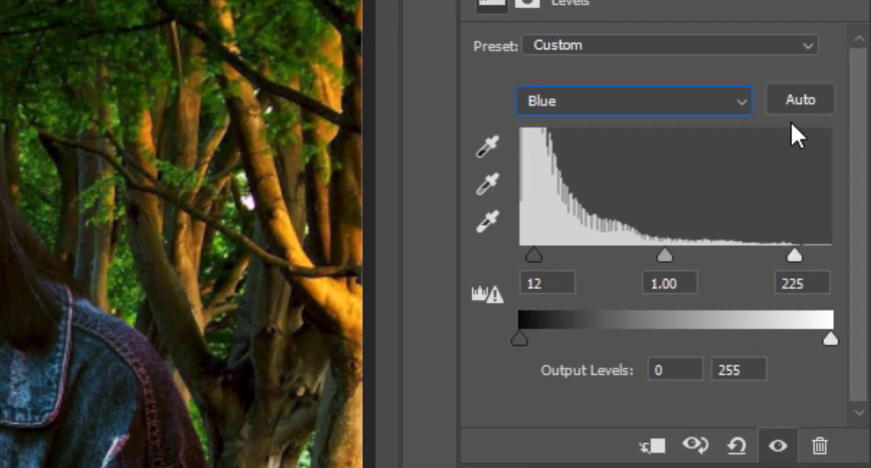
pyautogui.moveTo(792, 129); pyautogui.dragTo(839, 252)
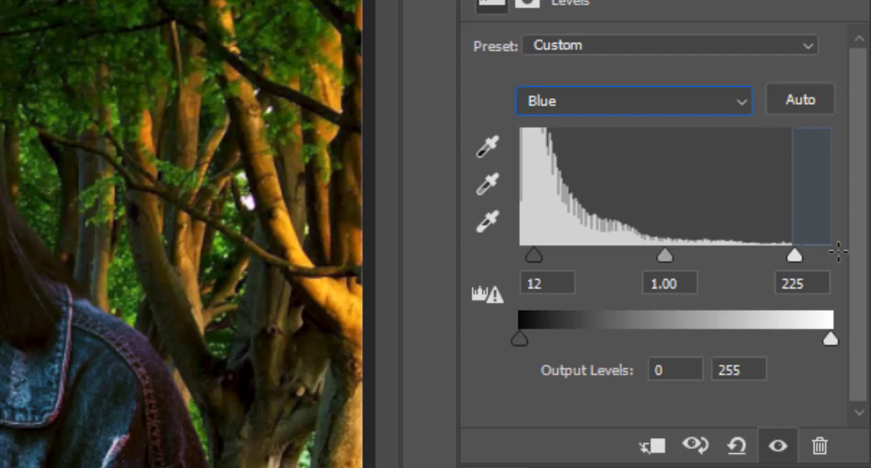
pyautogui.moveTo(839, 252); pyautogui.dragTo(838, 252)
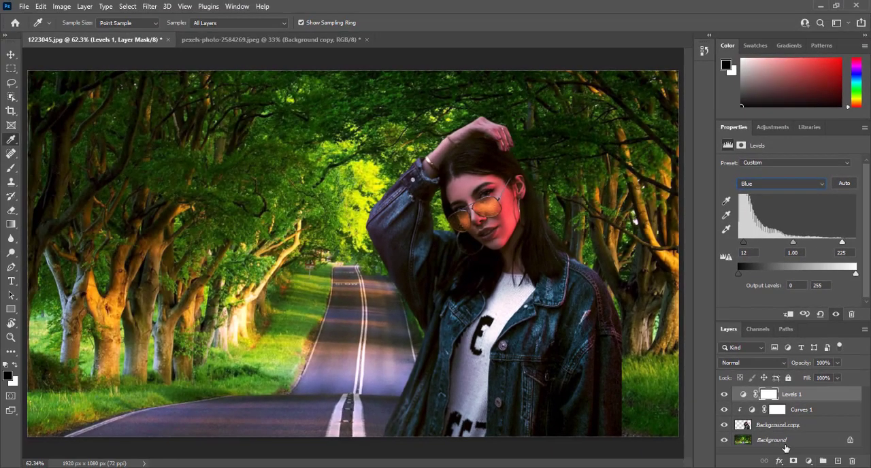
# Step: Start a Tilt-Shift blur from the Blur Gallery on the Background layer
pyautogui.click(774, 441)
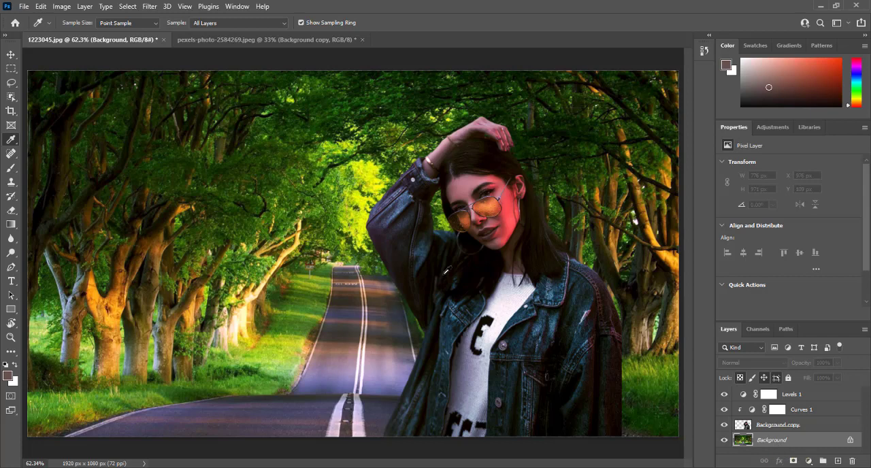
pyautogui.click(156, 8)
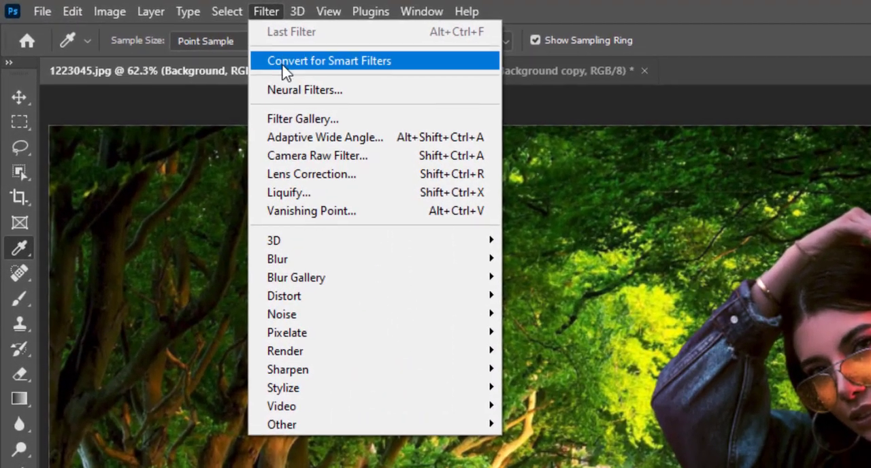
pyautogui.moveTo(290, 284)
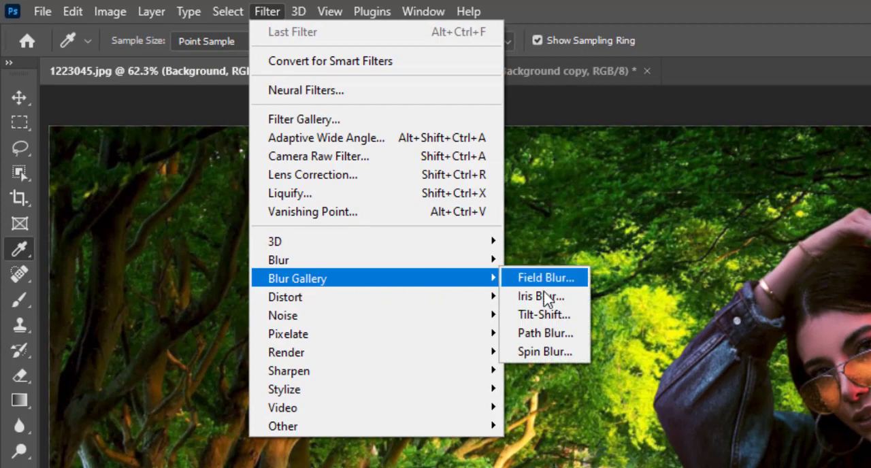
pyautogui.click(544, 315)
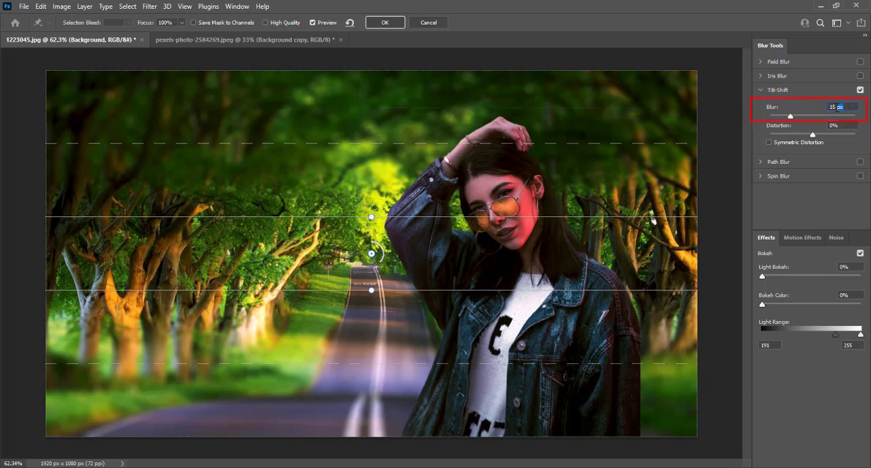
pyautogui.moveTo(847, 108); pyautogui.dragTo(817, 111)
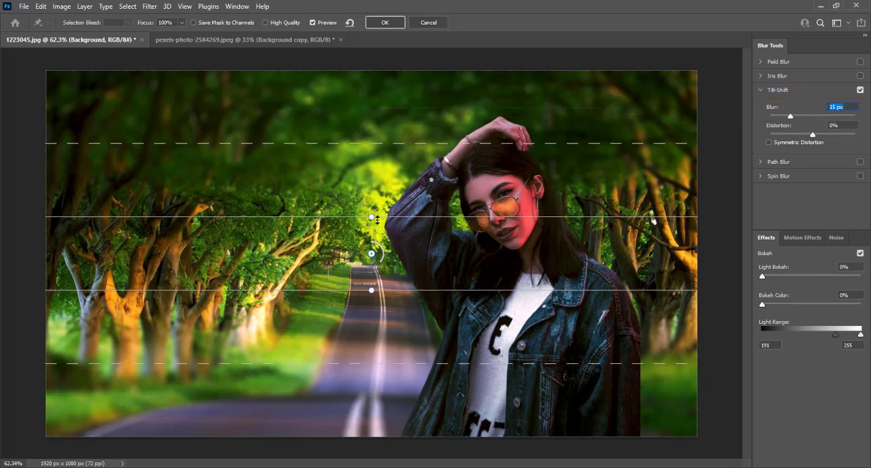
# Step: Move the tilt-shift focus centre down onto the foreground road and narrow the blur transition above it
pyautogui.click(372, 258)
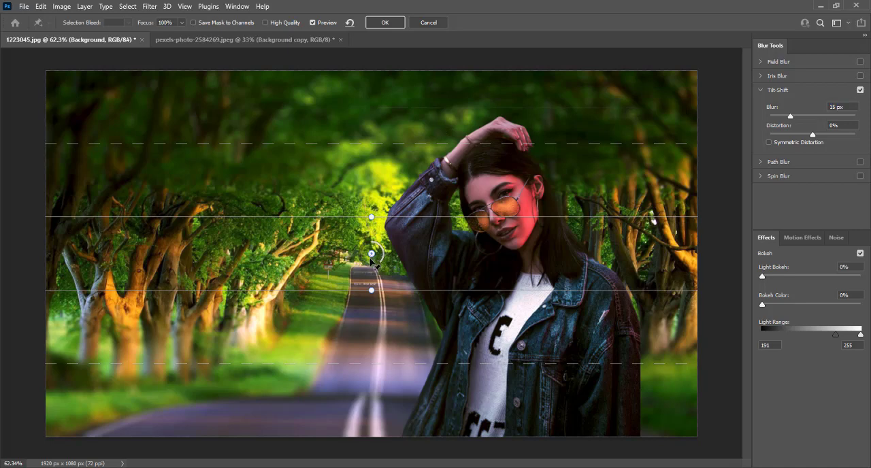
pyautogui.moveTo(371, 255); pyautogui.dragTo(368, 401)
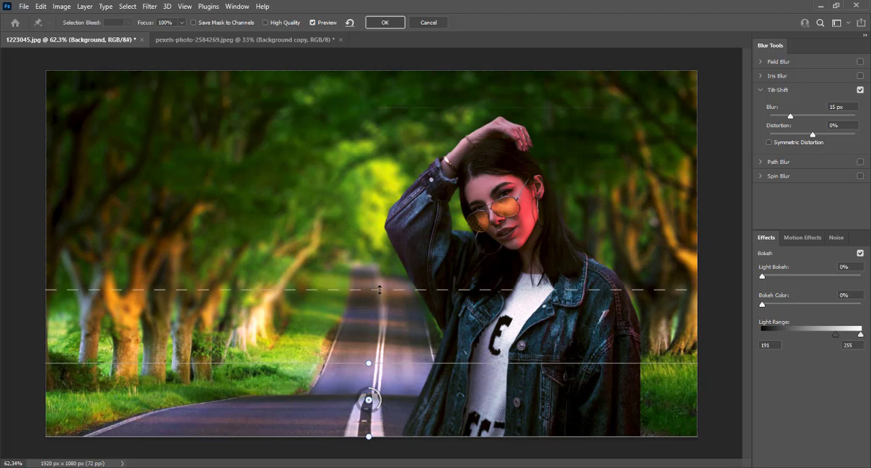
pyautogui.moveTo(379, 291); pyautogui.dragTo(374, 317)
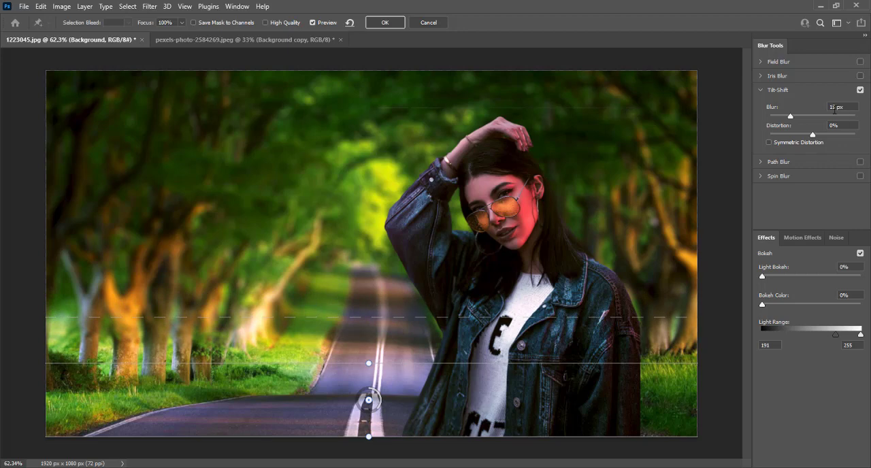
# Step: Set the tilt-shift blur amount to 10 px
pyautogui.moveTo(836, 107); pyautogui.dragTo(816, 111)
pyautogui.write('10')
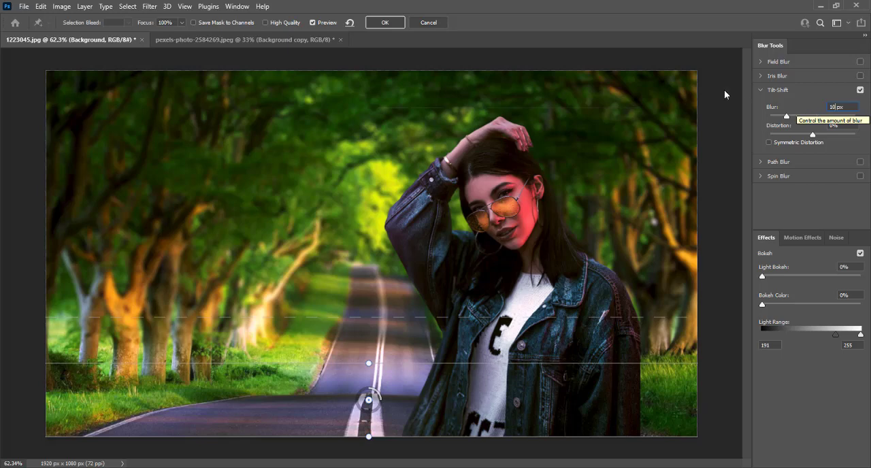
# Step: Apply the tilt-shift blur and start a Field Blur from the Blur Gallery on the Background copy layer
pyautogui.click(385, 22)
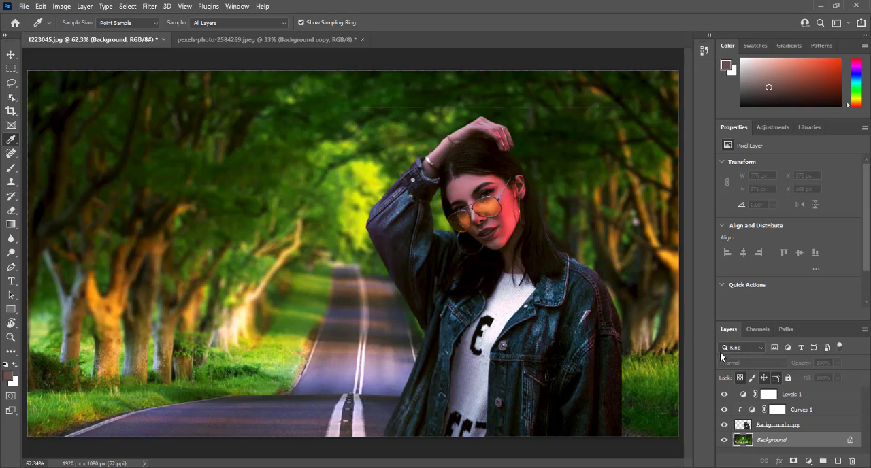
pyautogui.click(772, 427)
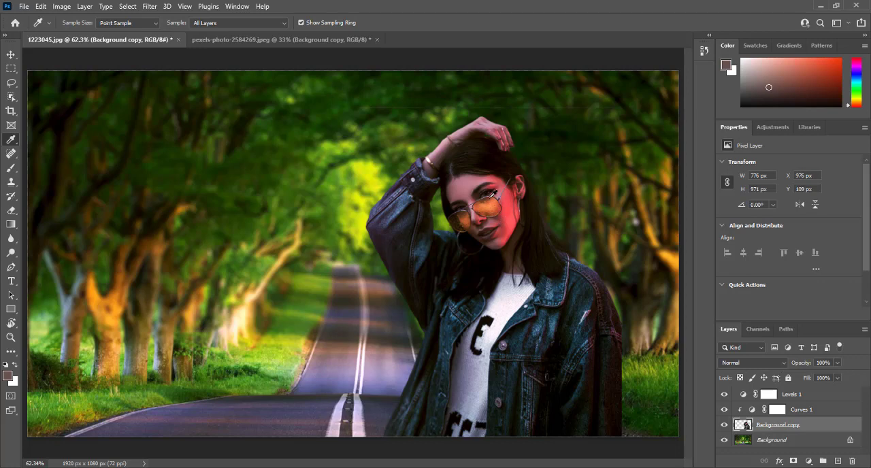
pyautogui.click(151, 9)
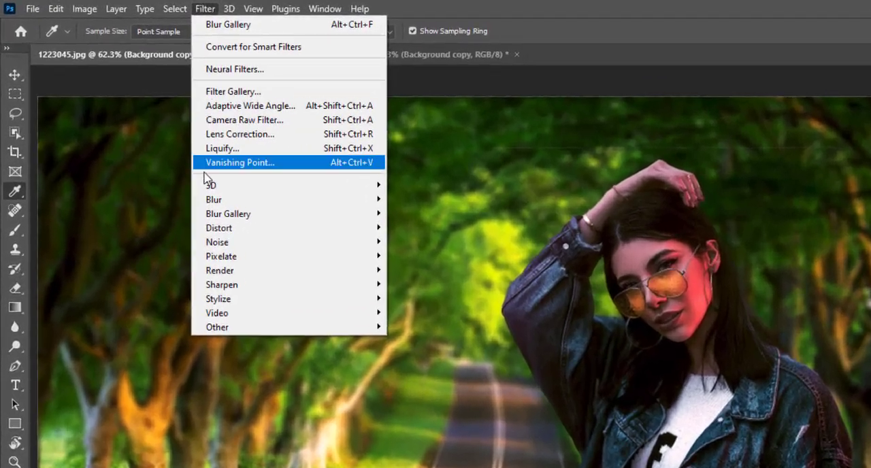
pyautogui.moveTo(207, 216)
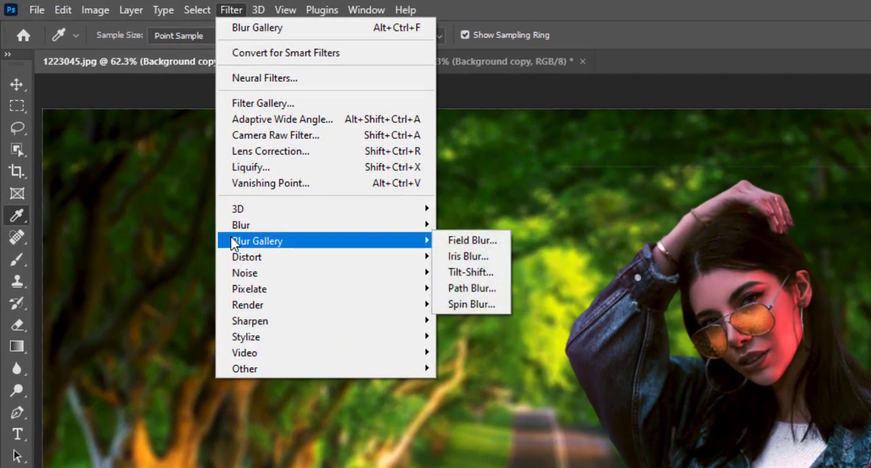
pyautogui.click(457, 244)
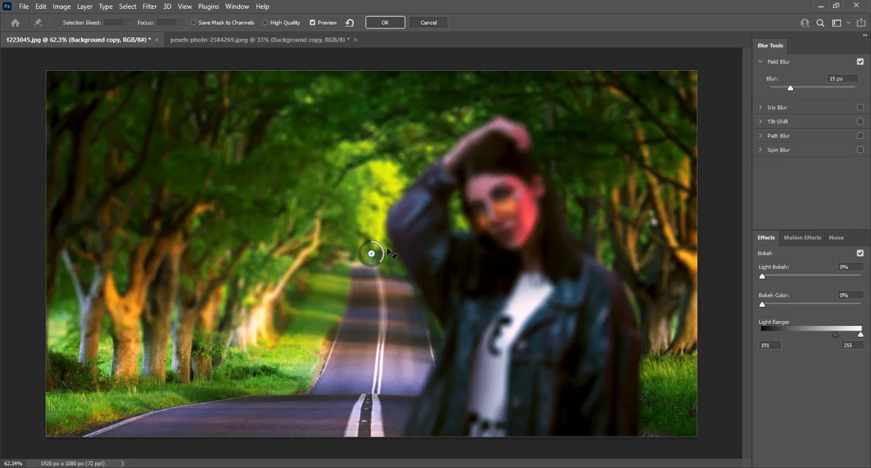
# Step: Move the field blur pin onto the woman's face and set its blur to 0 px
pyautogui.moveTo(371, 253); pyautogui.dragTo(502, 209)
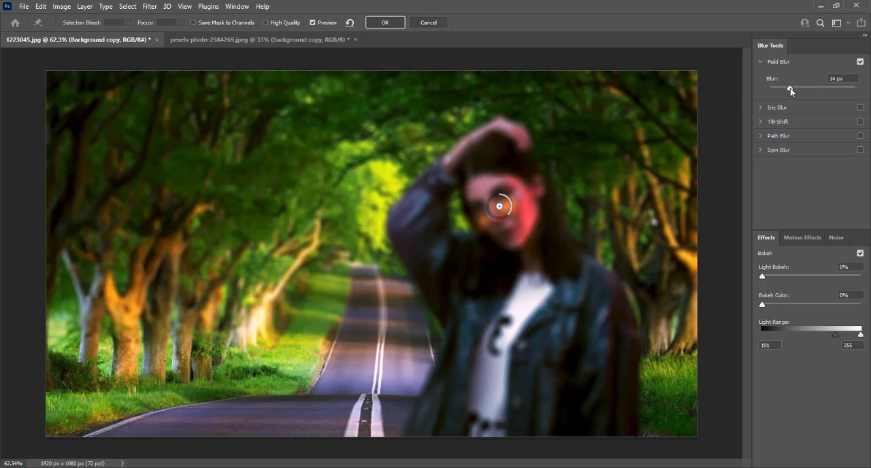
pyautogui.click(790, 88)
pyautogui.moveTo(790, 88); pyautogui.dragTo(761, 90)
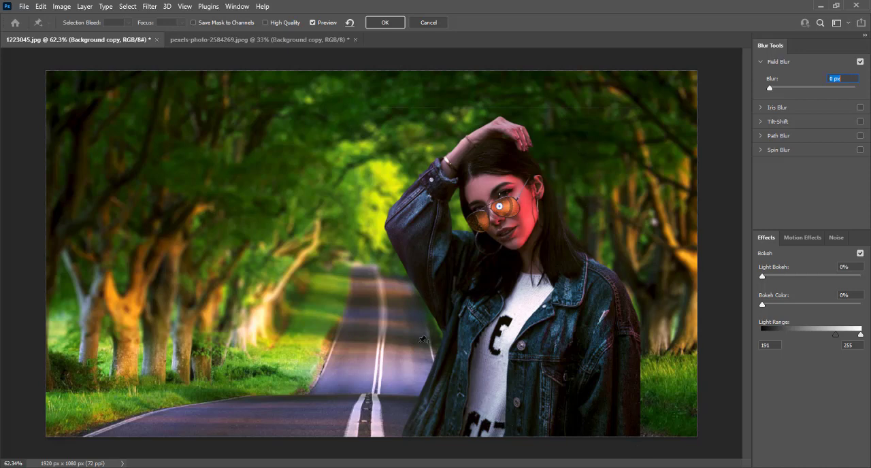
# Step: Add blur pins beside the woman's raised elbow and on the tree trunks behind her other side, set both to 10 px, and apply the Field Blur
pyautogui.click(360, 232)
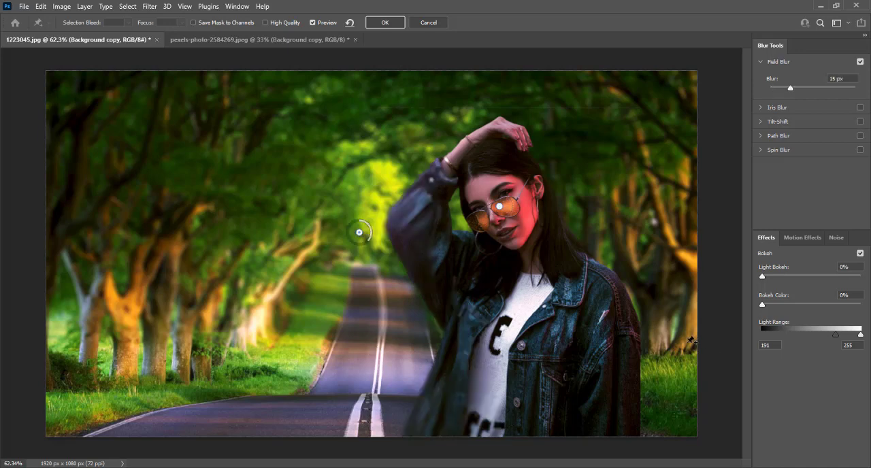
pyautogui.click(685, 321)
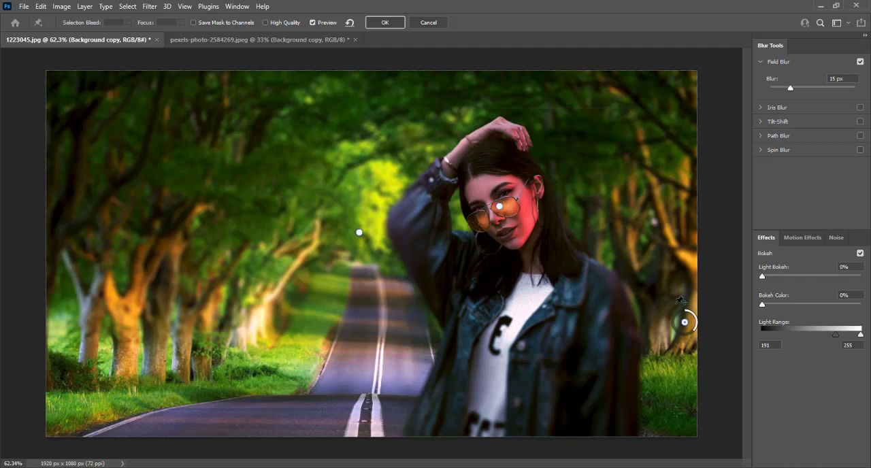
pyautogui.moveTo(839, 77); pyautogui.dragTo(830, 77)
pyautogui.write('10px')
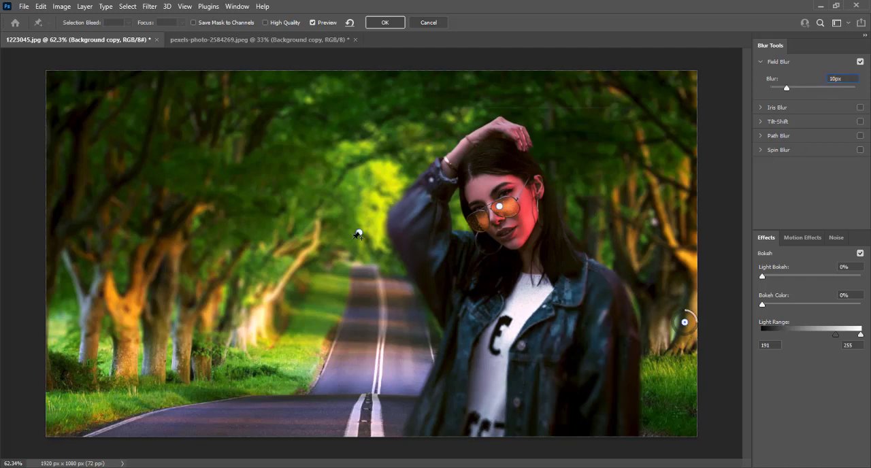
pyautogui.click(359, 233)
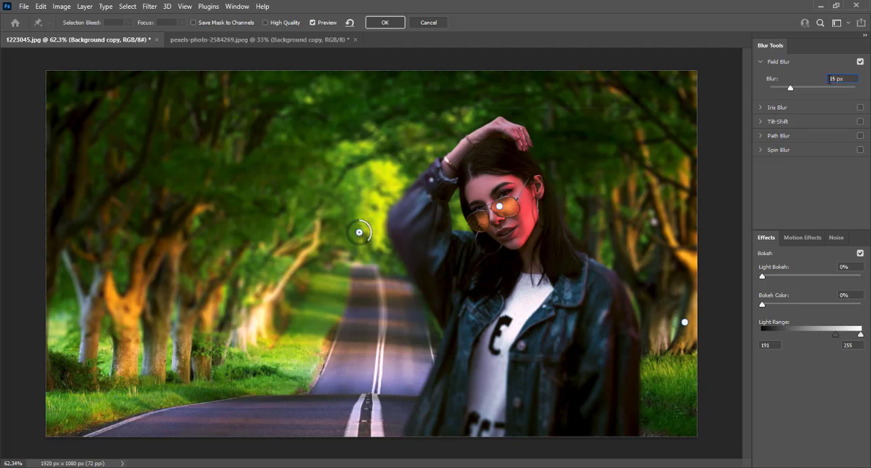
pyautogui.write('10')
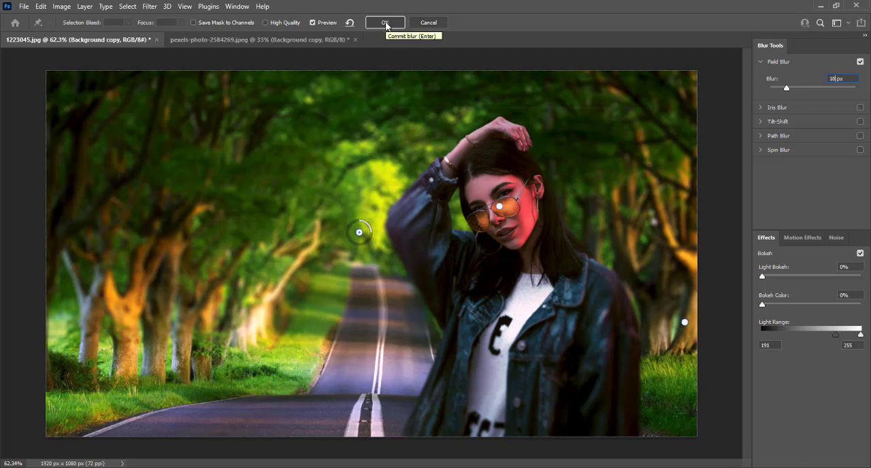
pyautogui.click(386, 22)
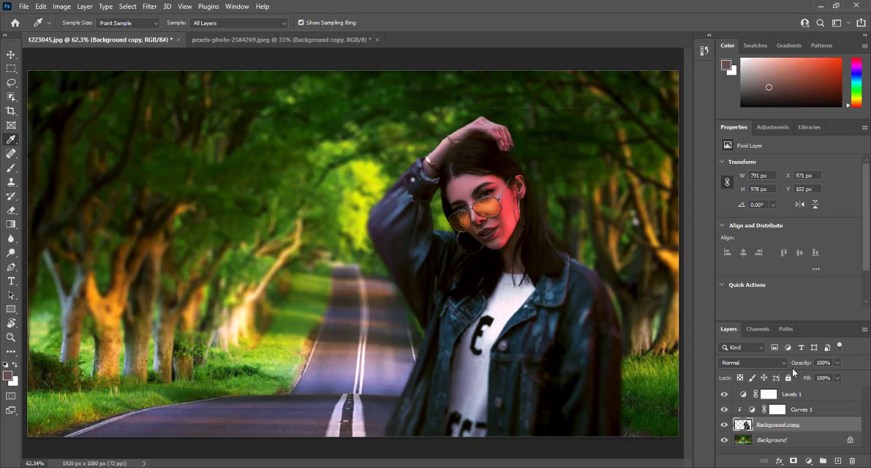
# Step: Add a Color Lookup adjustment layer above the Levels 1 layer
pyautogui.click(802, 395)
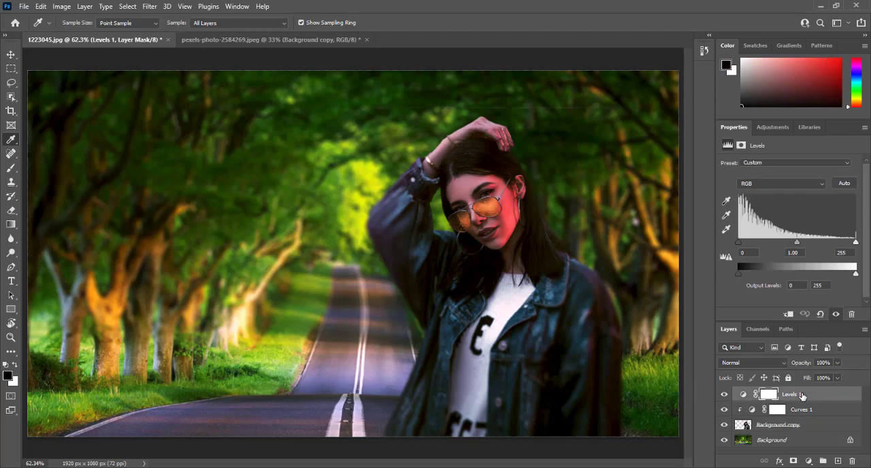
pyautogui.click(809, 462)
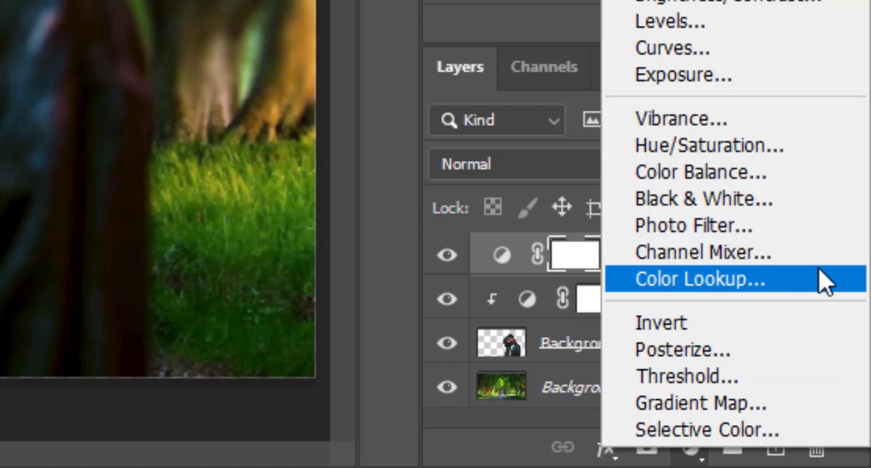
pyautogui.click(701, 279)
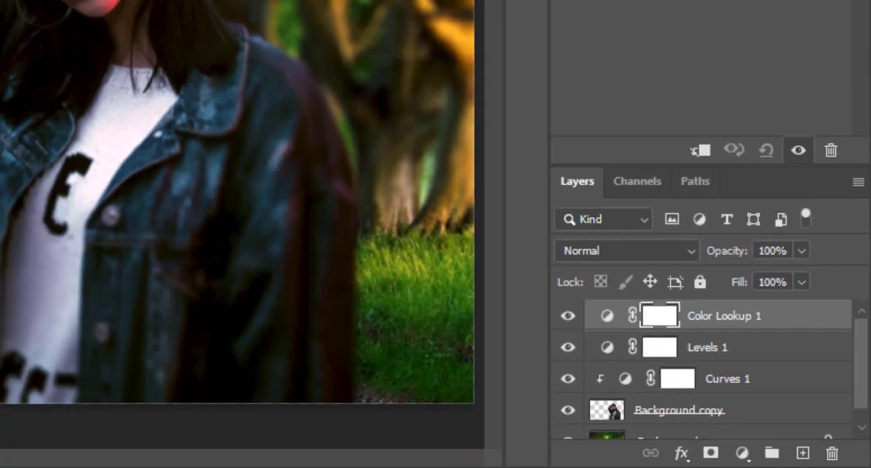
# Step: Try the Bleach Bypass.look and Candlelight.CUBE 3D LUTs on the Color Lookup adjustment
pyautogui.click(760, 34)
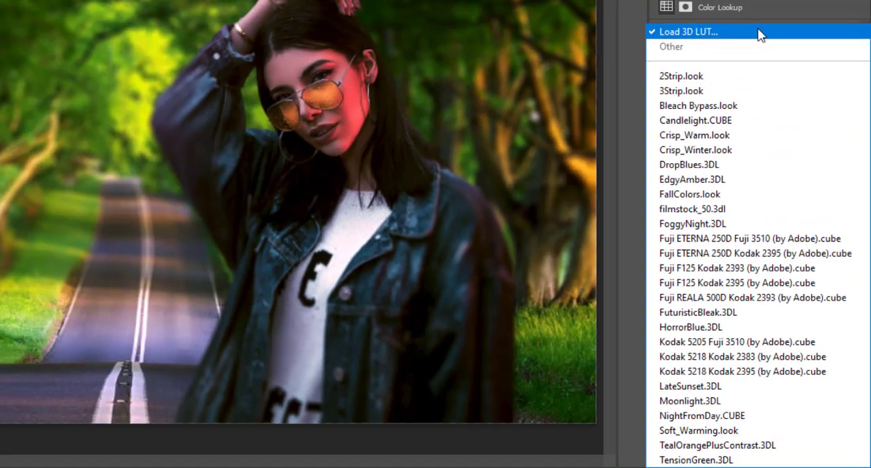
pyautogui.click(739, 105)
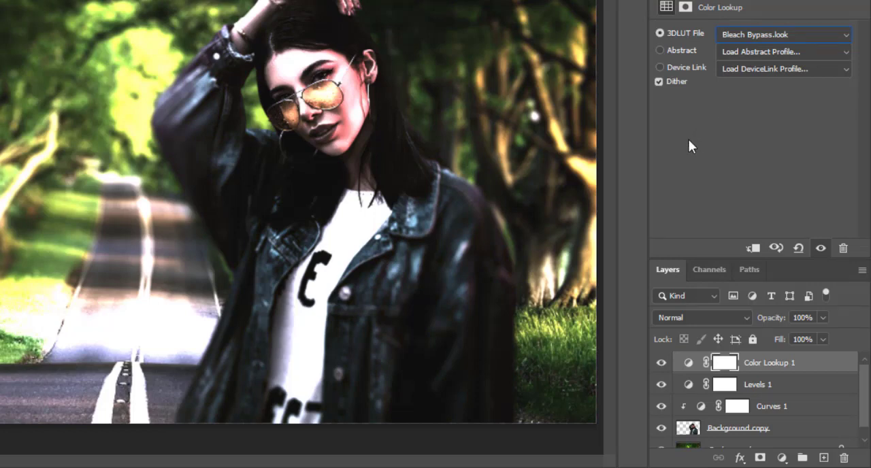
pyautogui.click(742, 34)
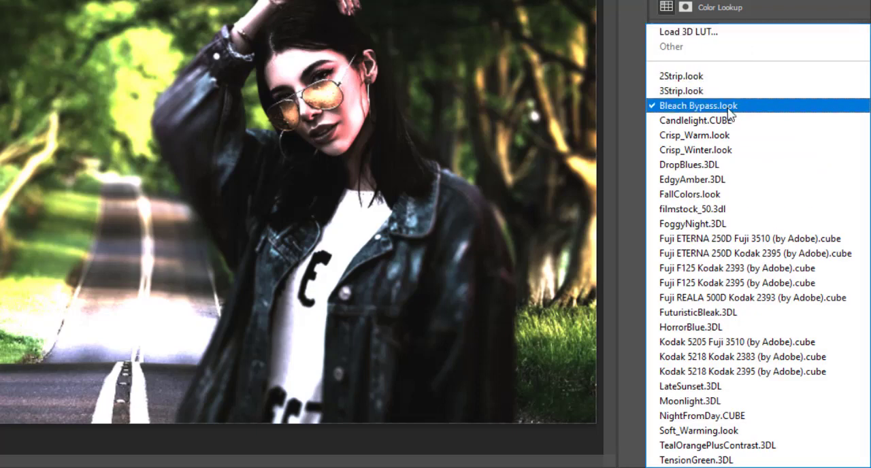
pyautogui.click(727, 126)
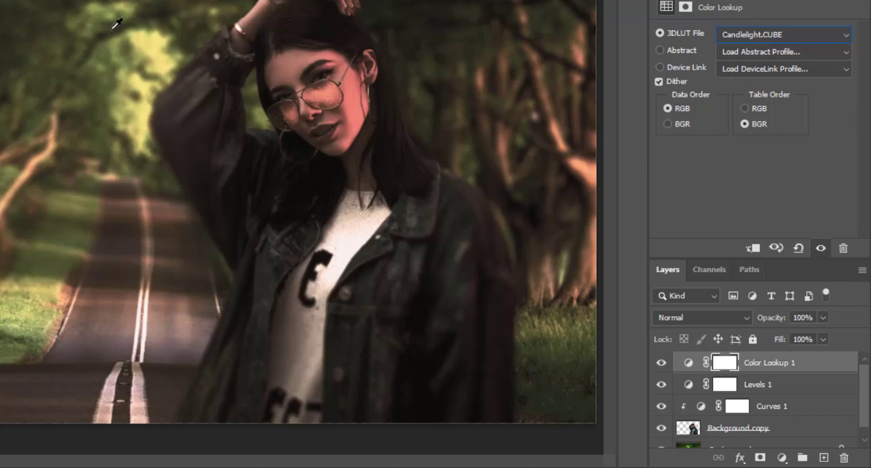
# Step: Set the Color Lookup adjustment's 3D LUT to Crisp_Winter.look and its layer opacity to 70%
pyautogui.click(736, 35)
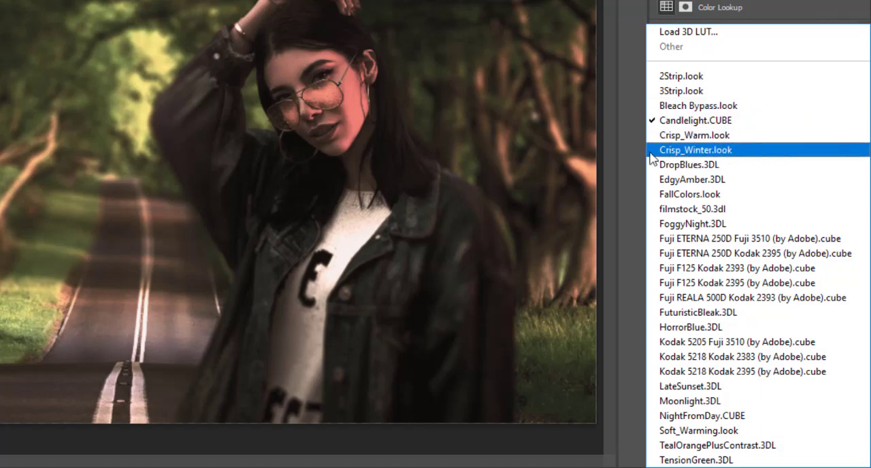
pyautogui.click(725, 150)
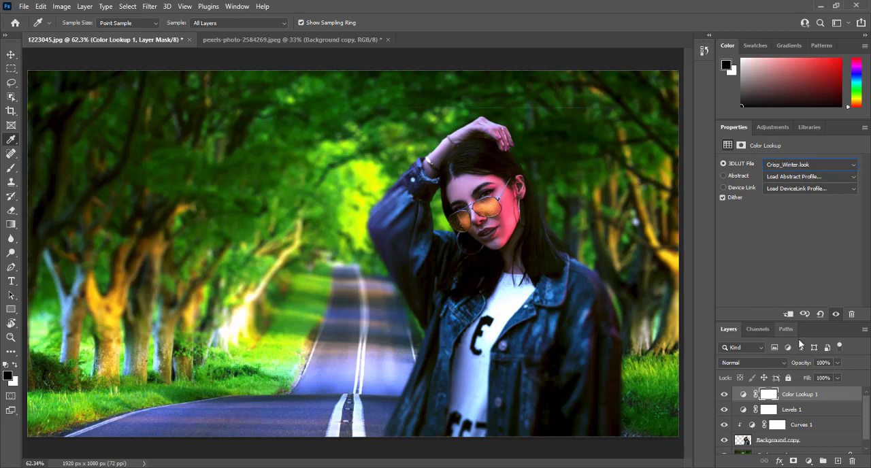
pyautogui.click(837, 363)
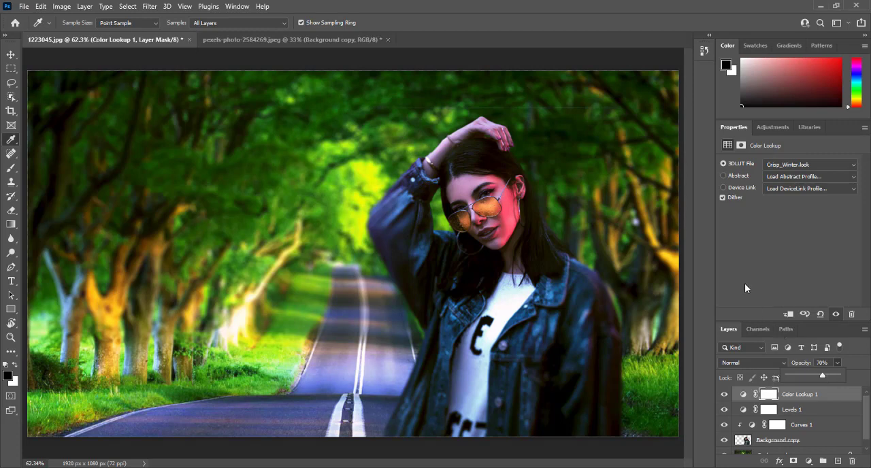
pyautogui.click(727, 259)
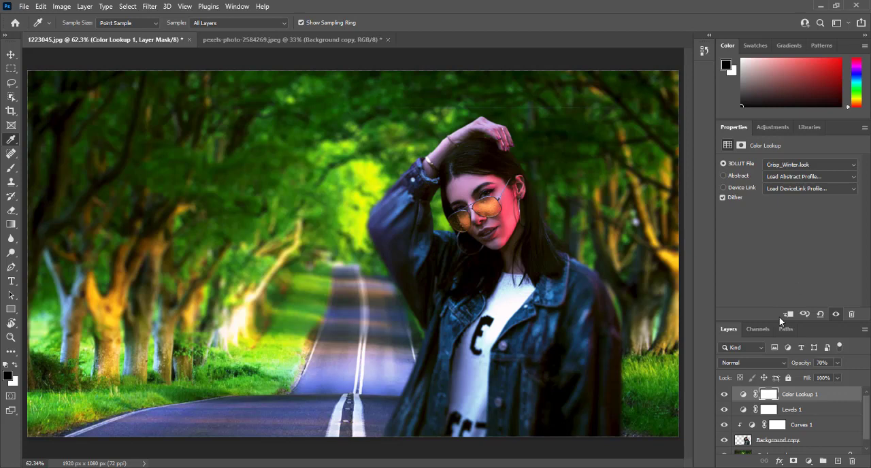
# Step: Close the adjustment properties to expose the full layer stack, and toggle the woman's layer and the three adjustment layers to compare their effects
pyautogui.click(864, 127)
pyautogui.click(827, 163)
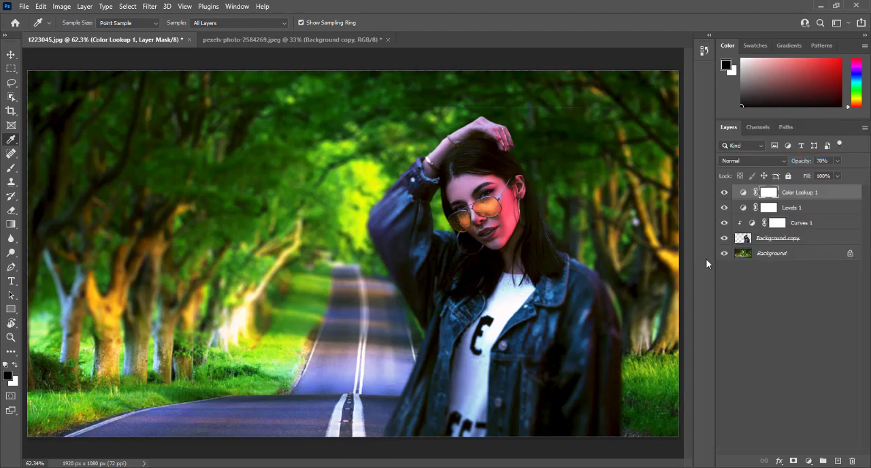
pyautogui.click(725, 239)
pyautogui.click(724, 238)
pyautogui.click(724, 222)
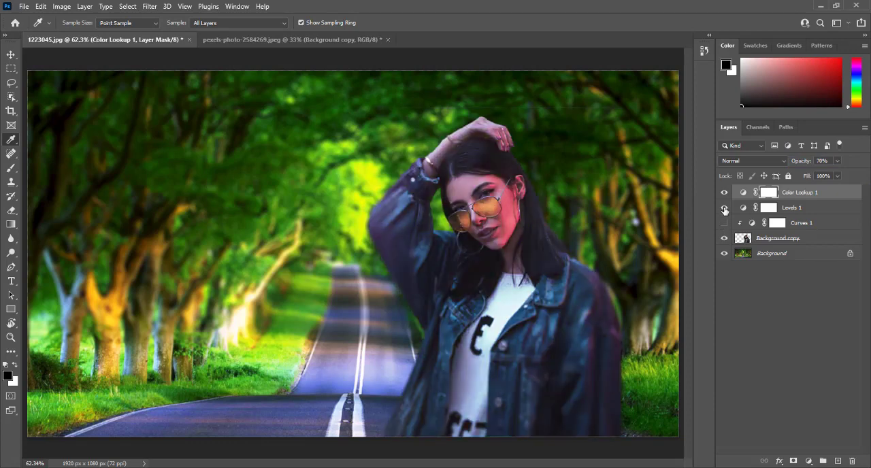
pyautogui.click(724, 208)
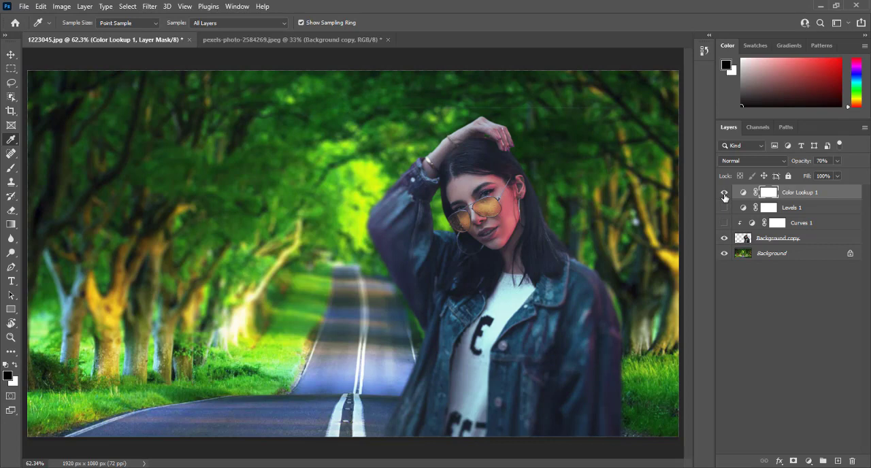
pyautogui.click(724, 193)
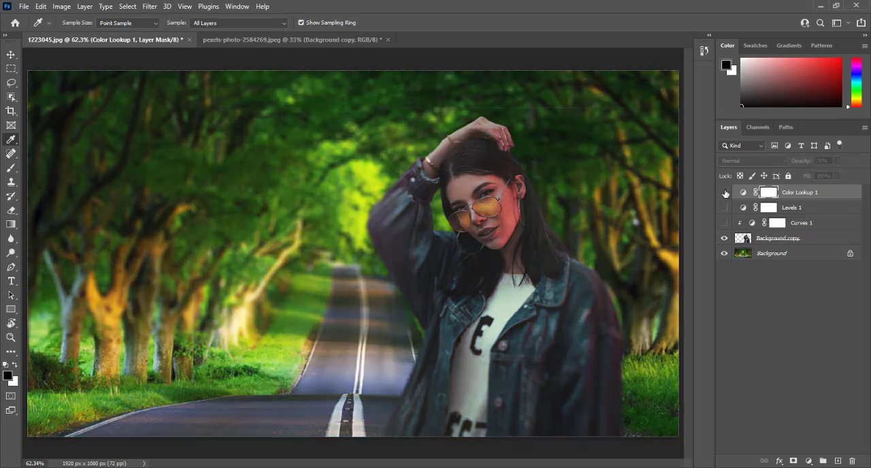
pyautogui.click(725, 193)
pyautogui.click(724, 207)
pyautogui.click(724, 222)
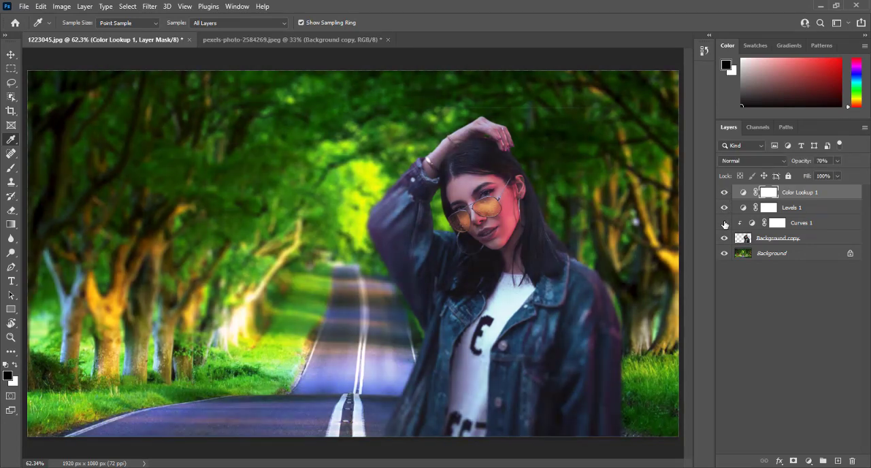
pyautogui.click(724, 223)
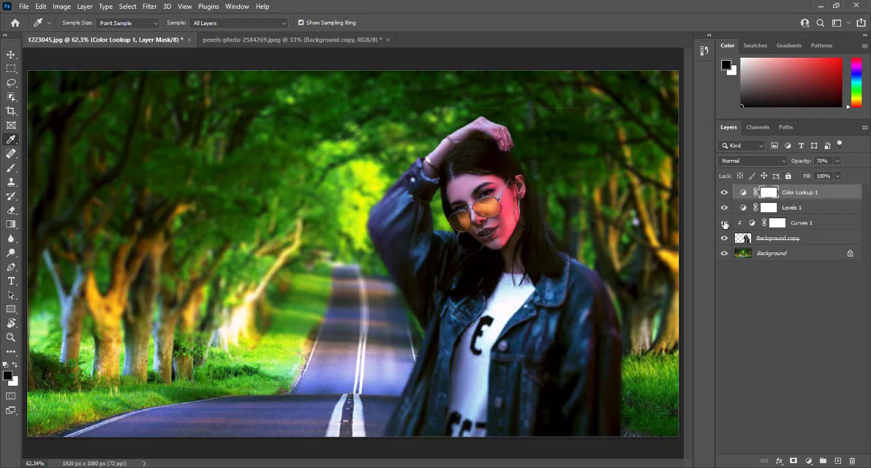